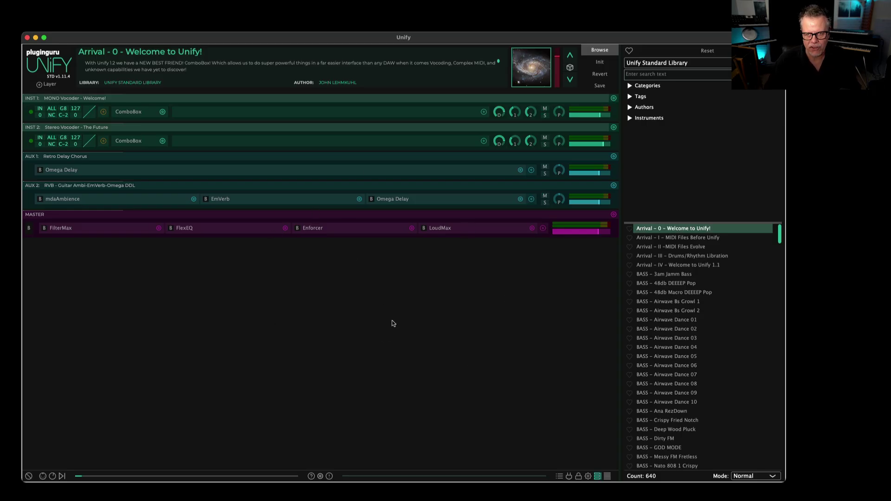
Load BASS - SubBass 808 3 from the PlugInGuru CloudCity V1 library, then quit Unify with Cmd+Q.
click(671, 60)
click(680, 83)
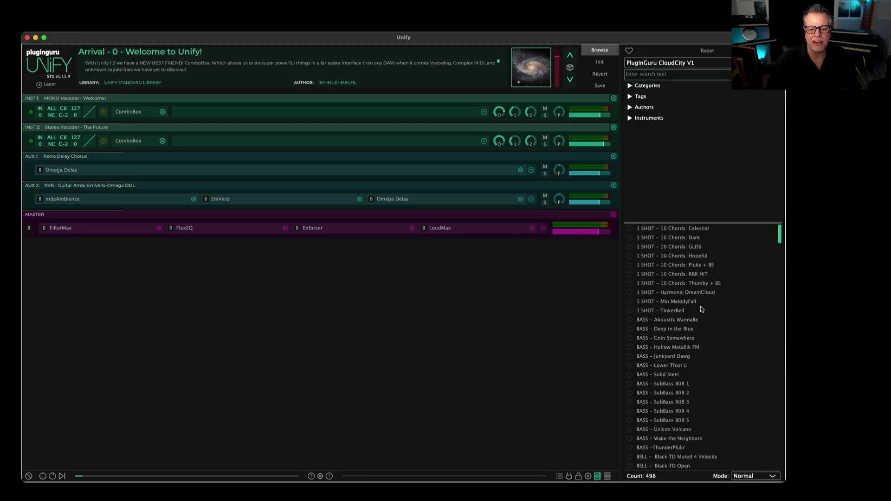
click(689, 404)
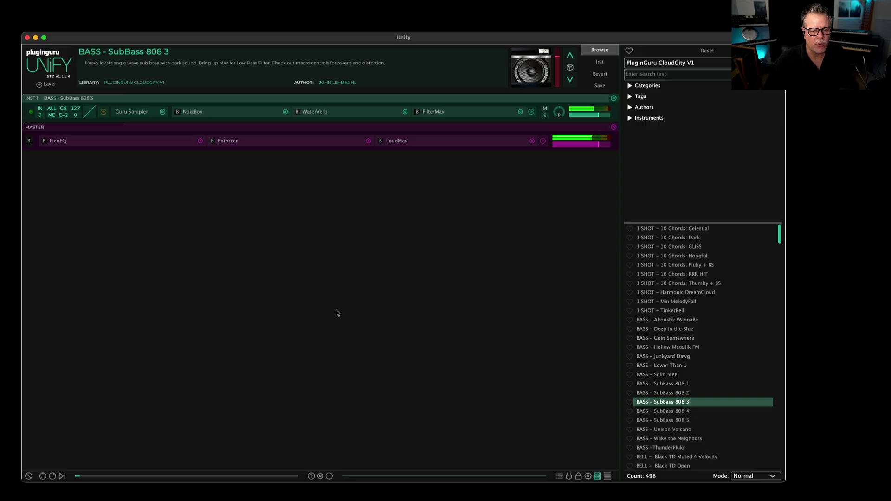
key(super+q)
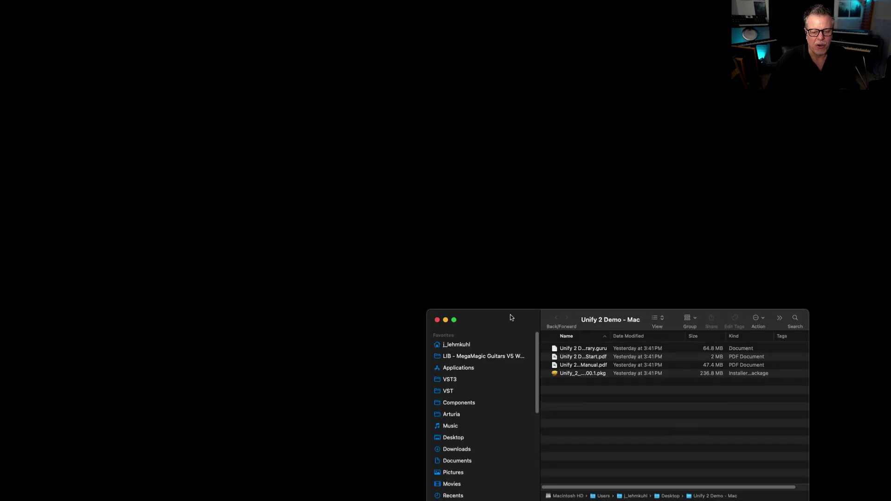
Run the Unify 2 installer package, accept the license, install onto Macintosh HD and close it.
drag(510, 316, 204, 160)
click(251, 222)
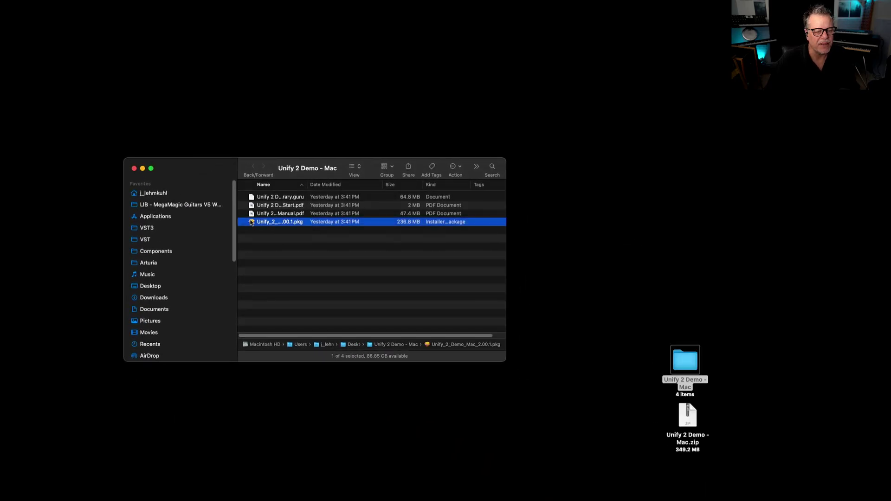
double_click(251, 222)
click(508, 299)
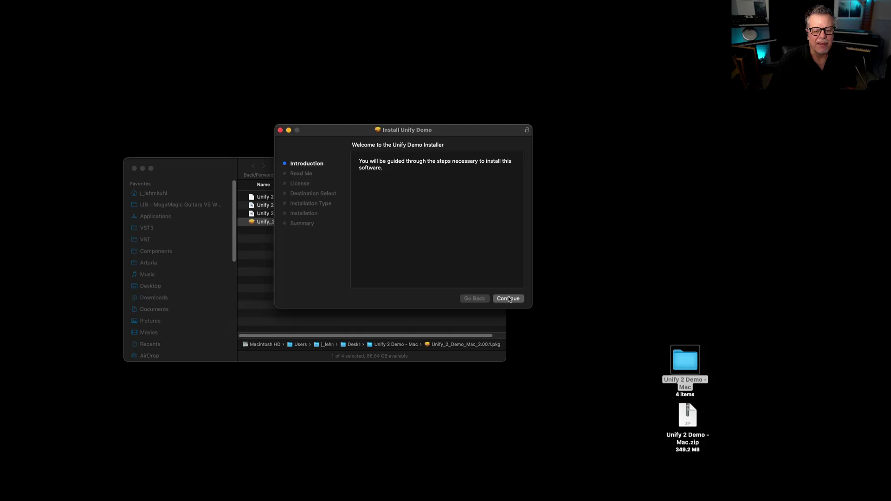
click(508, 298)
click(508, 298)
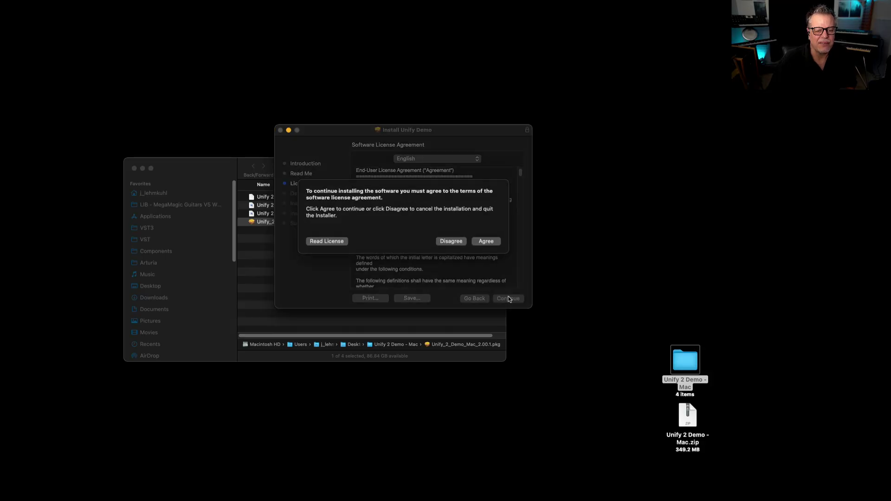
click(488, 242)
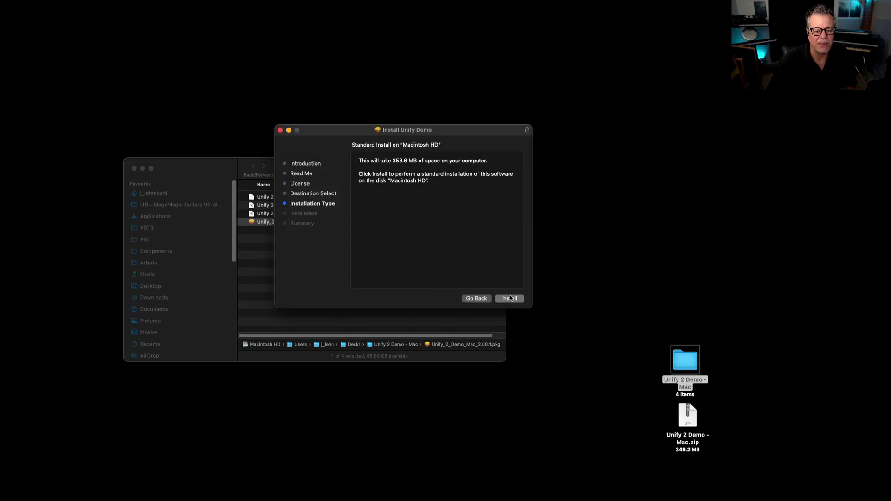
click(509, 299)
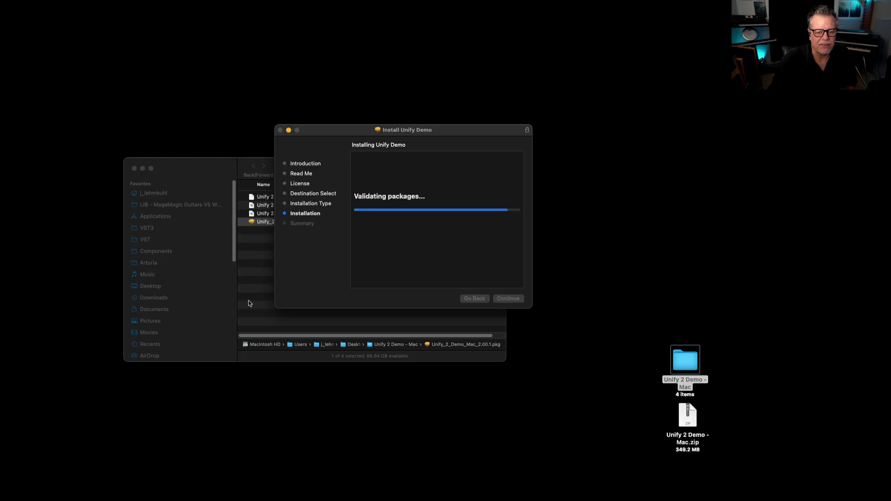
click(509, 299)
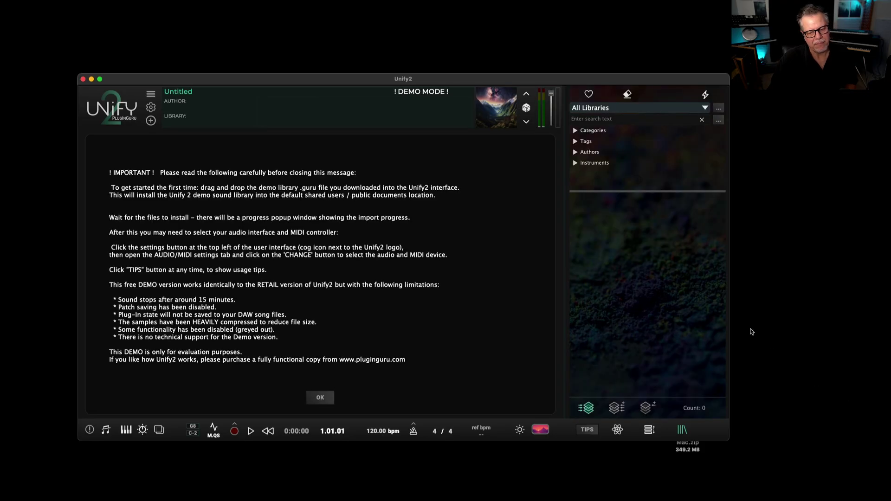
Enlarge the Unify2 window from its corner and shift it further left.
drag(730, 439, 788, 475)
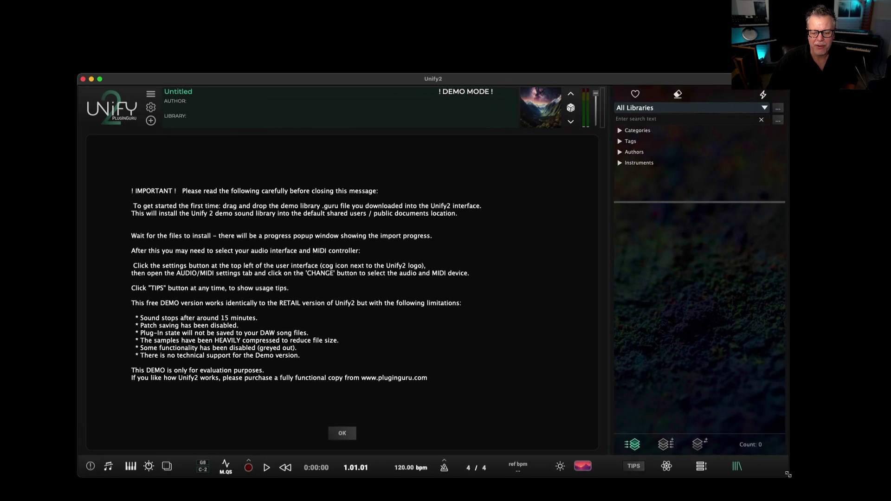
drag(543, 76, 471, 66)
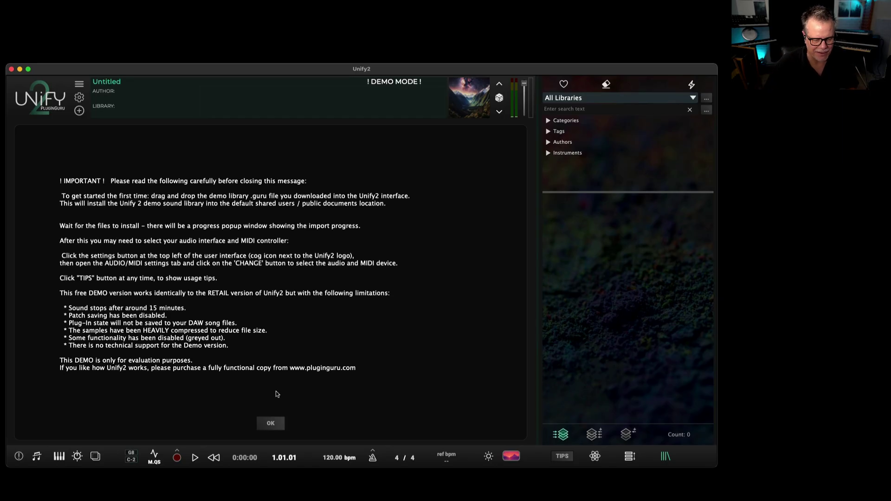
Dismiss the demo notice and step through background images until the sunset studio scene shows.
click(271, 424)
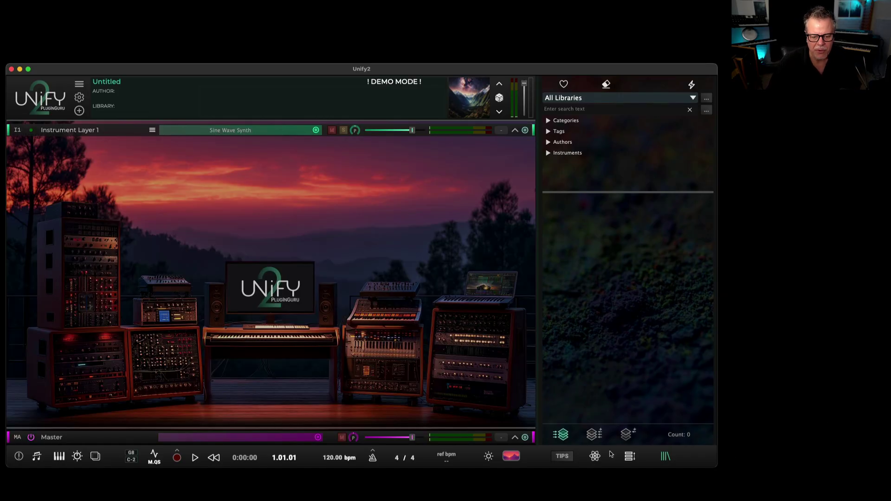
click(594, 457)
click(595, 457)
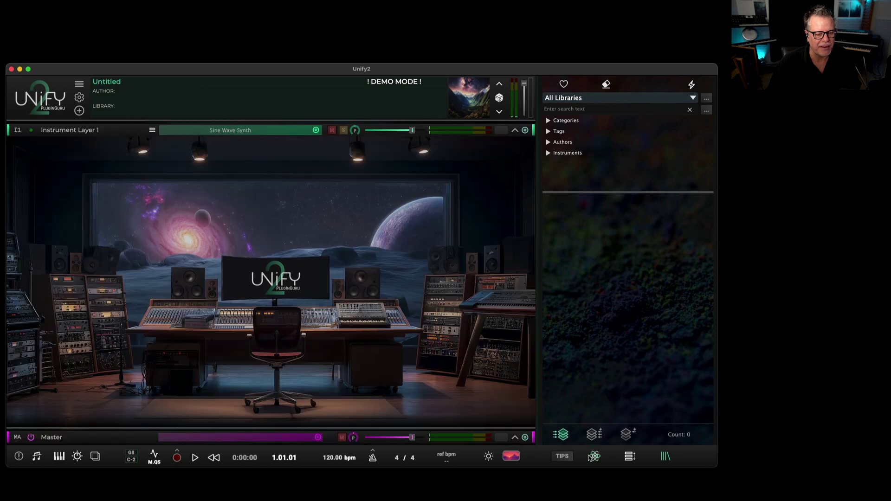
click(594, 458)
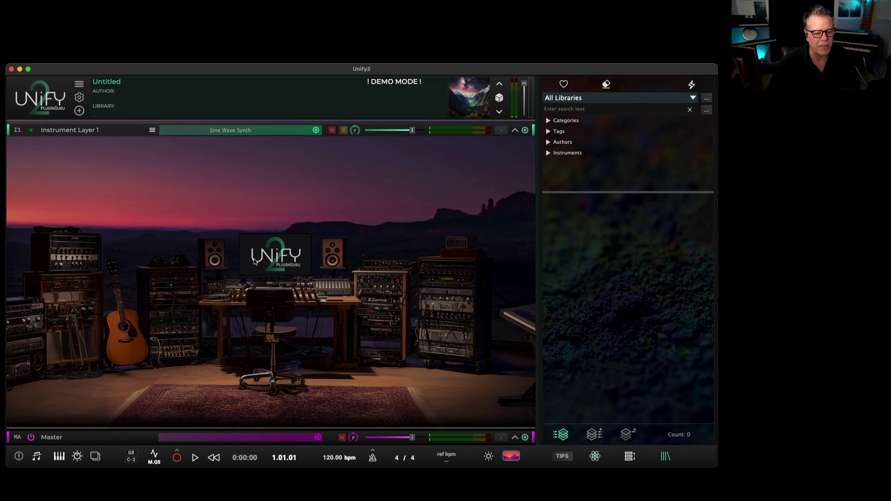
click(595, 457)
click(595, 457)
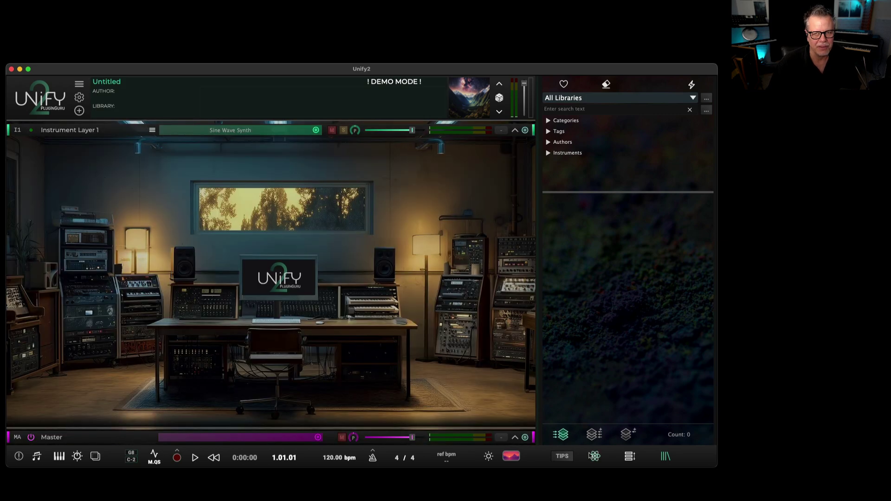
click(595, 456)
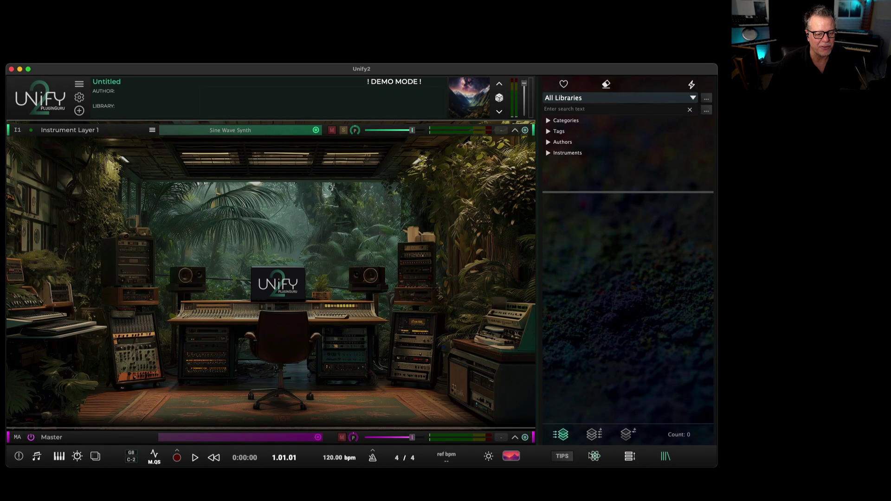
click(594, 456)
key(super+Tab)
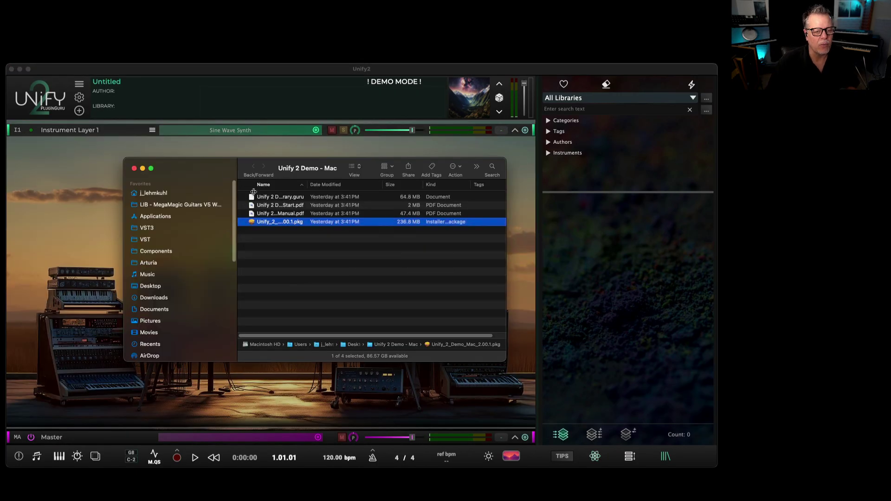
Drop Unify 2 Demo Library.guru from Finder into Unify and confirm the installation.
drag(207, 173, 482, 349)
drag(527, 372, 261, 252)
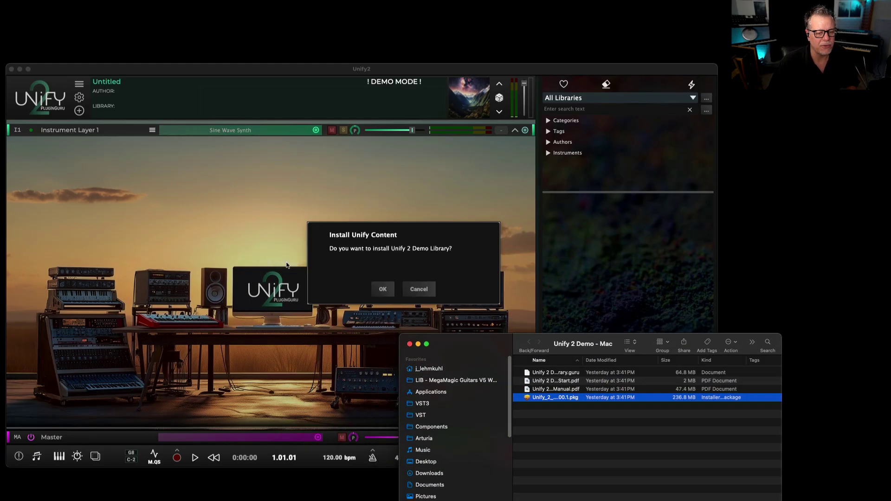
click(383, 290)
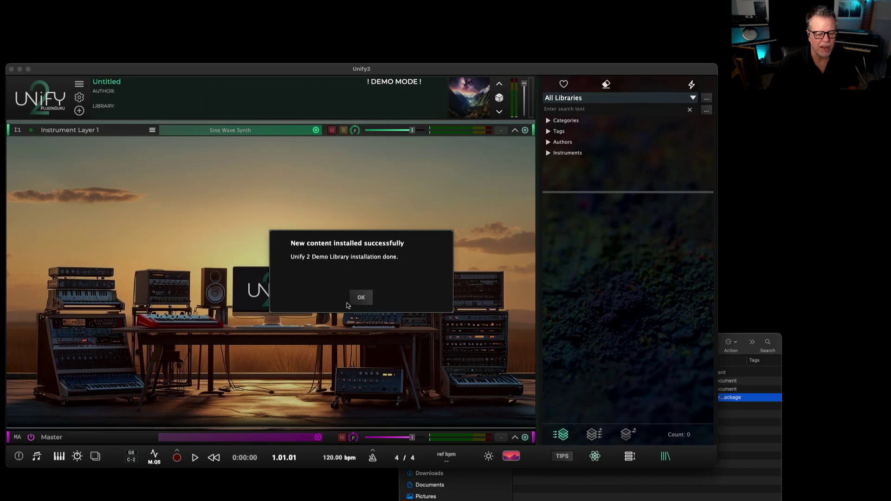
click(366, 300)
Load and audition the And Look At Us NOW U2 patch, then stop playback.
mouse_move(597, 200)
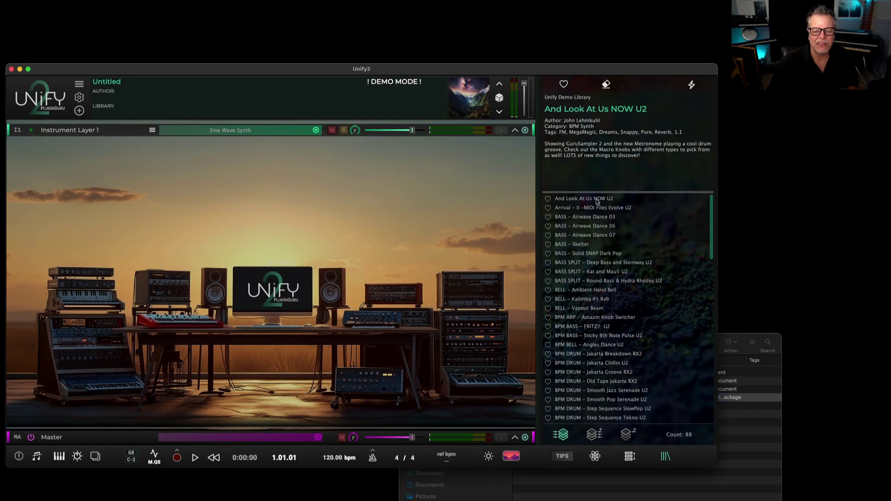
click(595, 199)
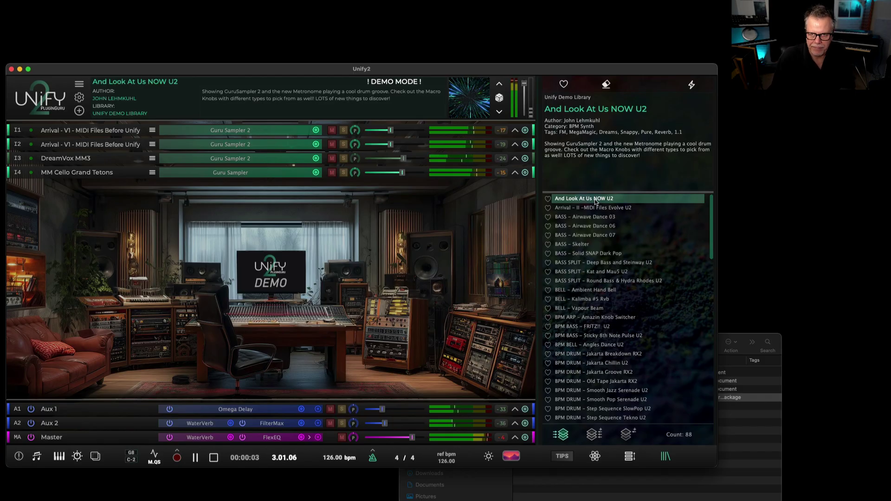
key(space)
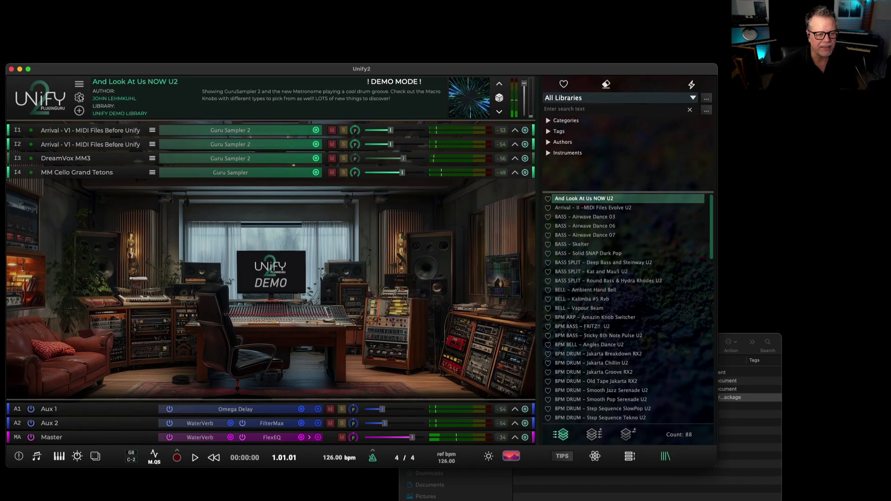
In the audio hardware settings, enable input channels 1+2, 3+4, 5+6 and 7+8.
click(79, 97)
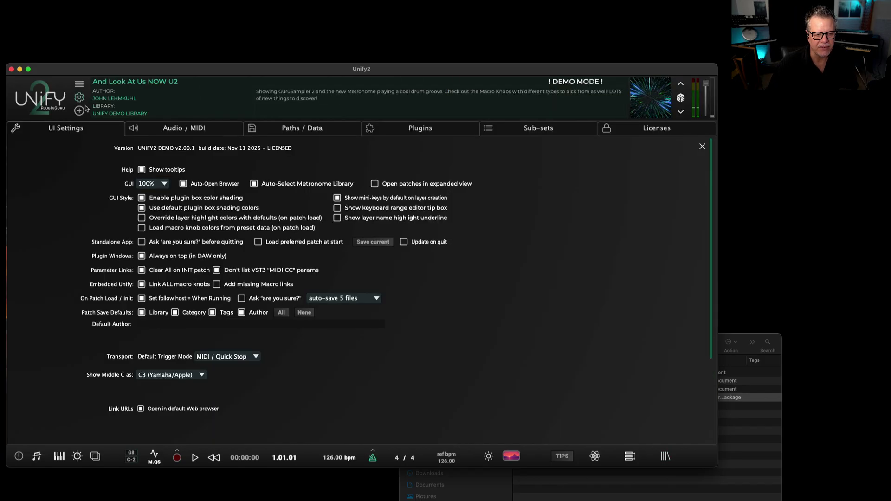
click(196, 134)
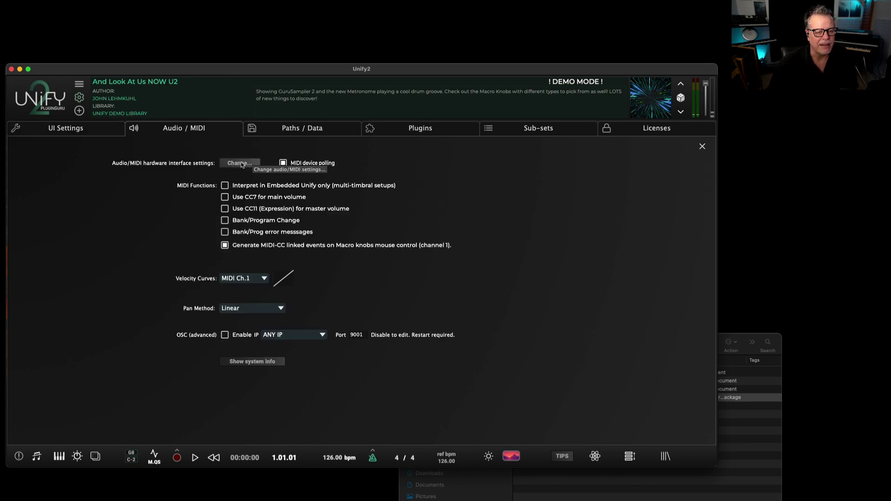
click(241, 163)
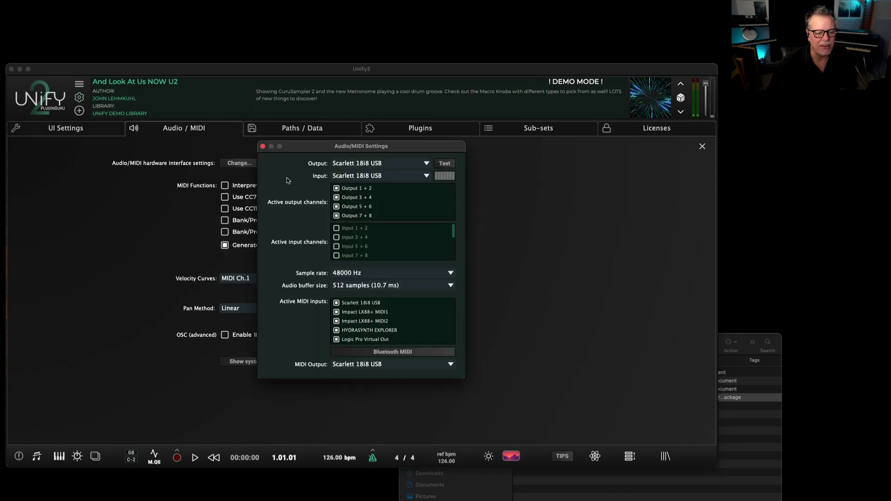
click(337, 230)
click(338, 239)
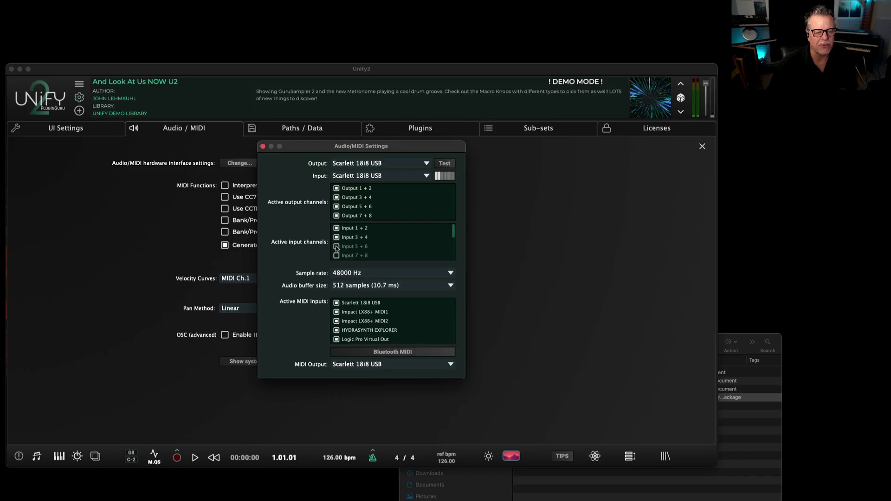
click(338, 247)
click(345, 256)
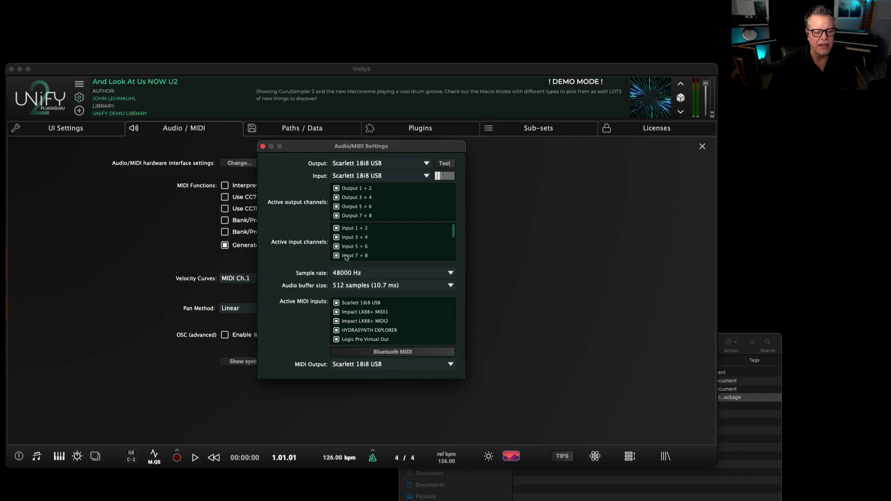
Set the input device to Scarlett 18i8 USB, keep Scarlett 18i8 USB as MIDI output, and close.
click(360, 178)
click(366, 194)
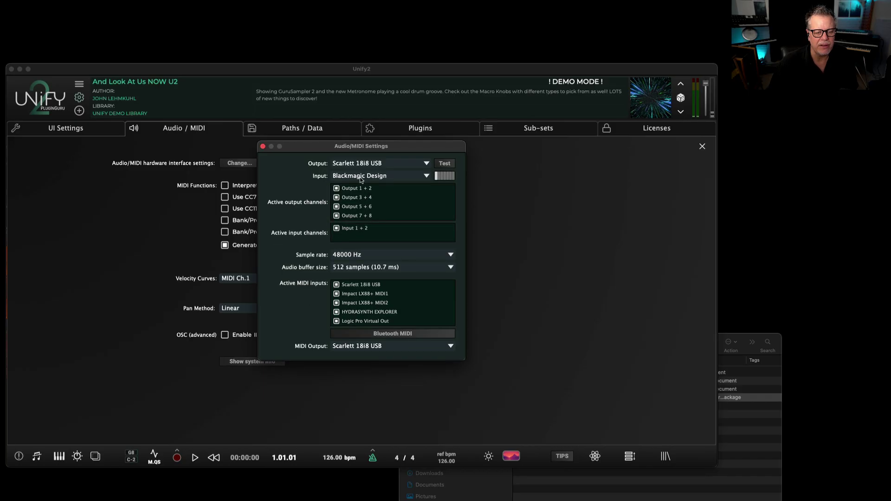
click(362, 178)
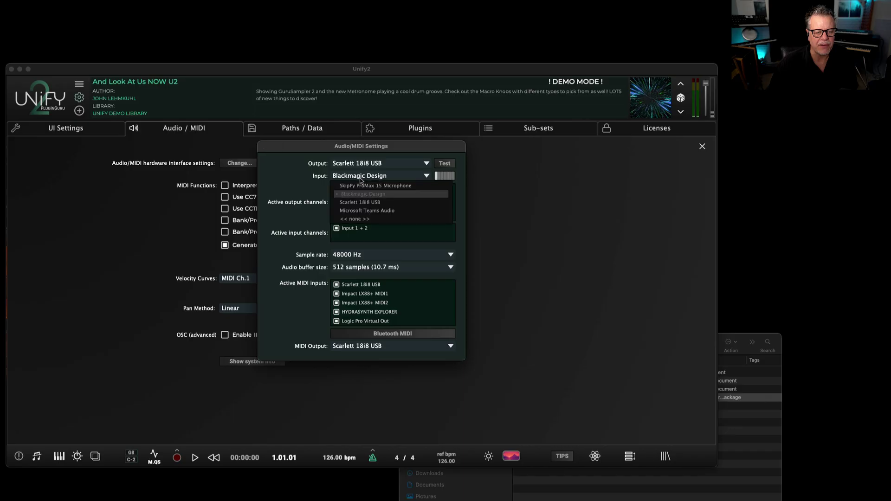
click(362, 203)
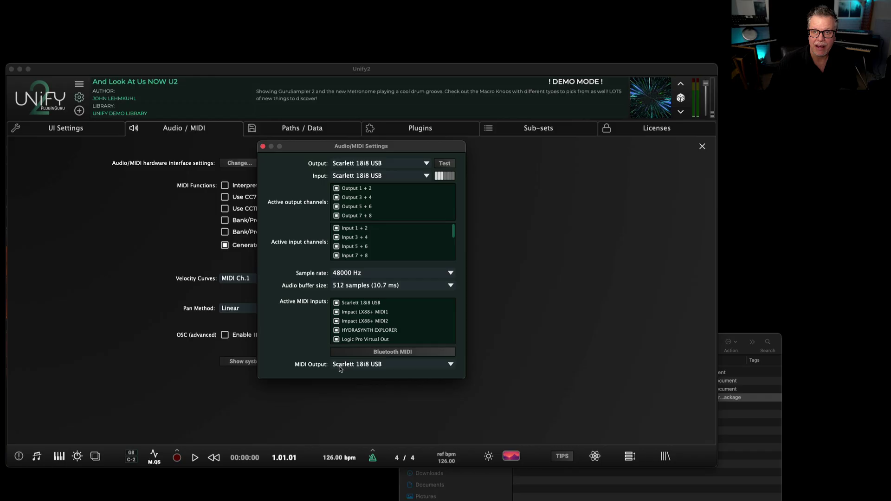
click(358, 366)
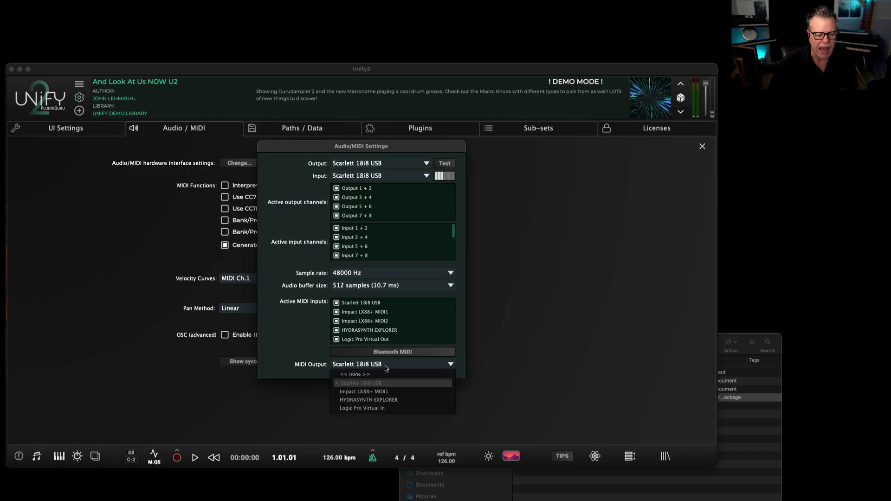
click(358, 383)
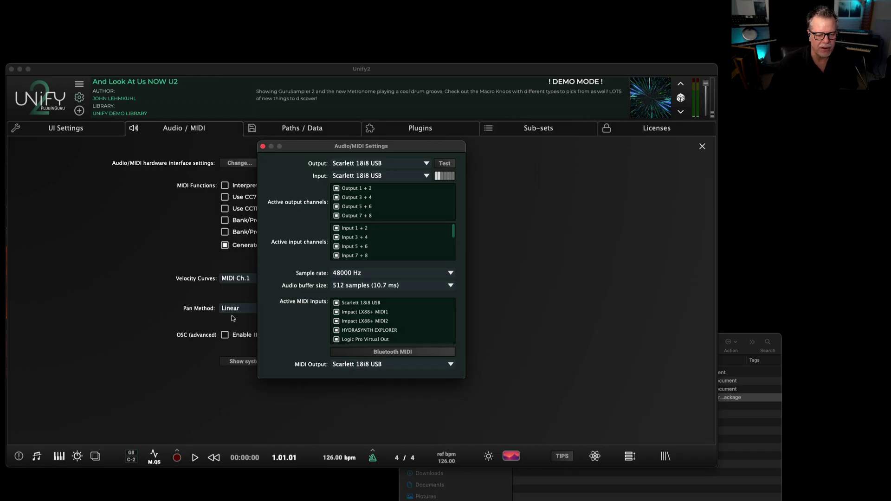
click(263, 146)
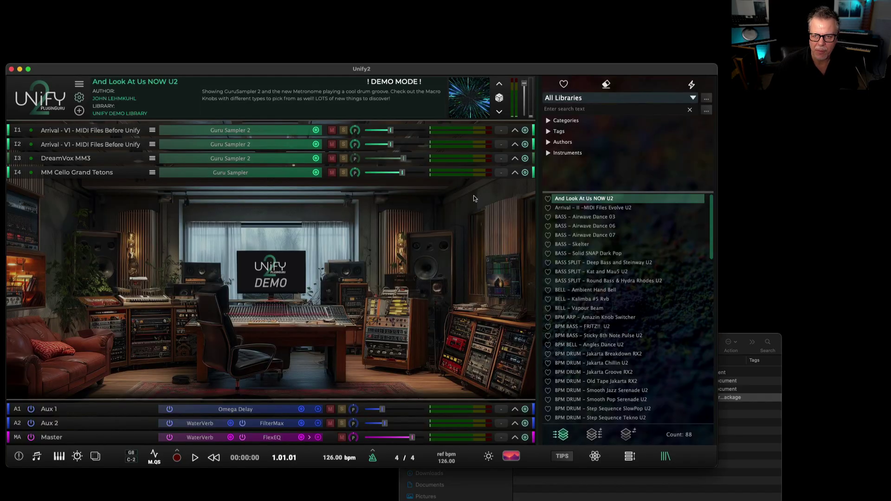
Expand layer I1 and view its NC MIDI channel conversion list without changing it.
click(514, 131)
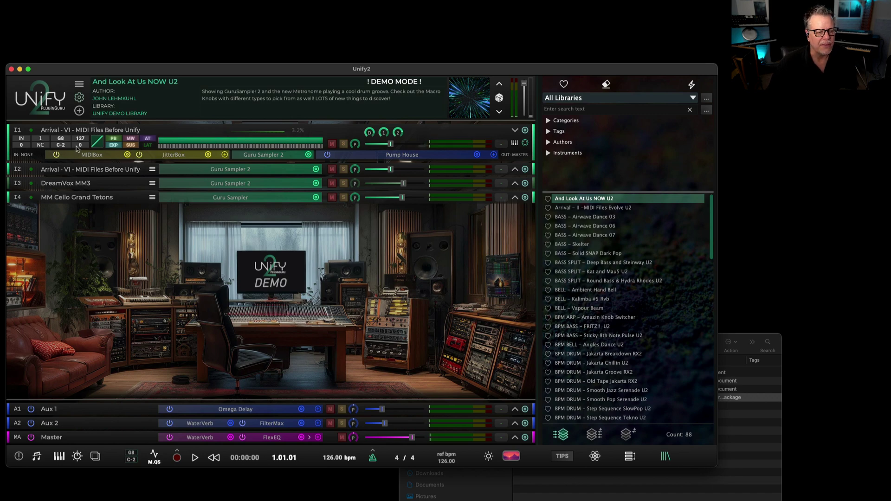
click(41, 146)
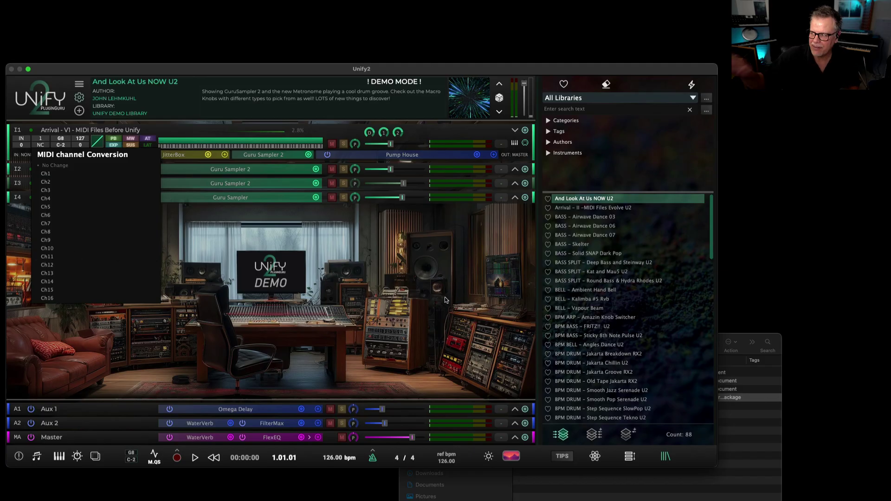
click(527, 144)
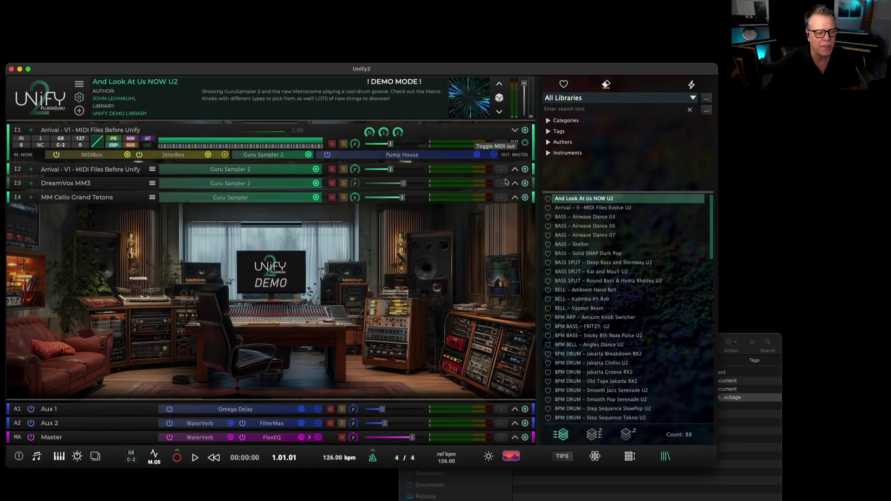
Route input '1 ->' into the first layer and briefly open the Guru Sampler 2 editor.
click(26, 155)
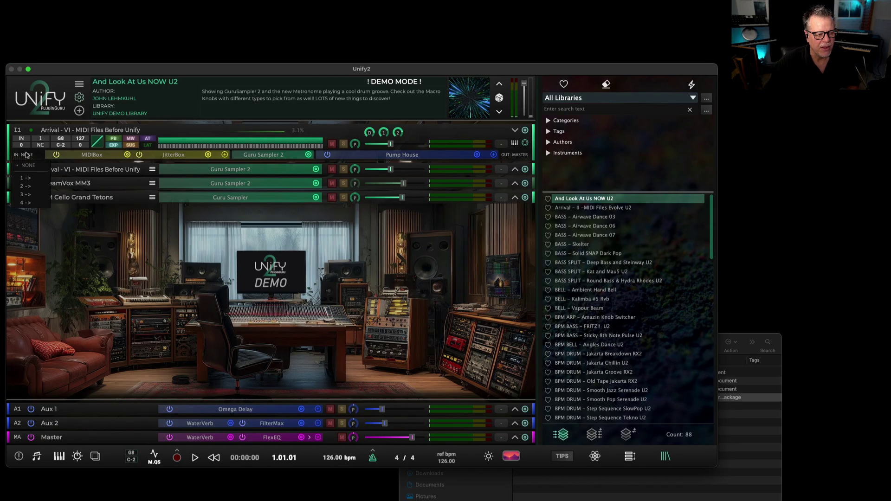
click(26, 179)
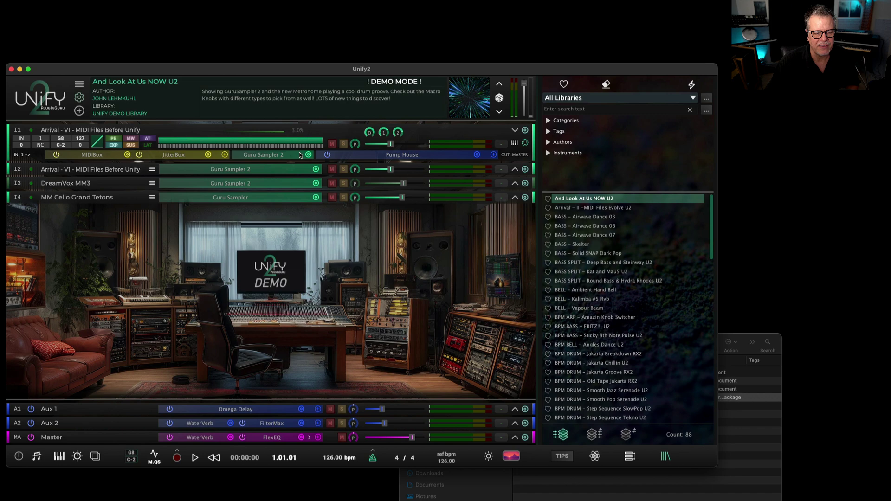
click(267, 155)
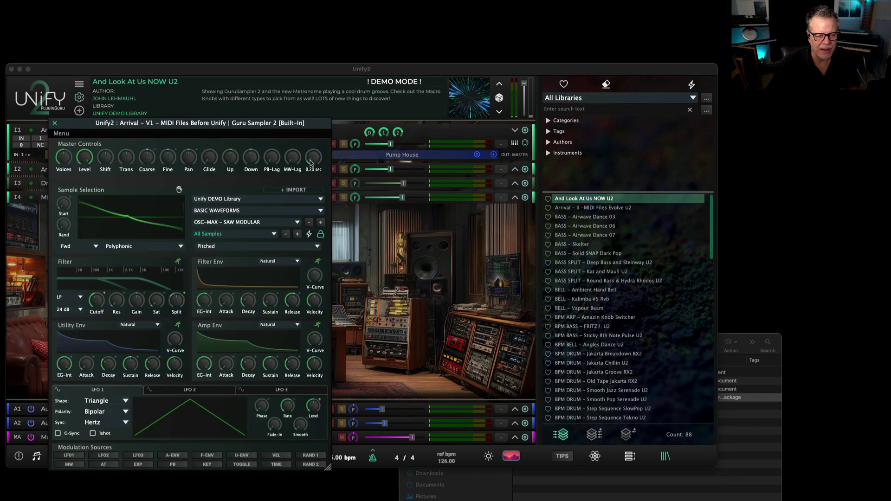
click(54, 124)
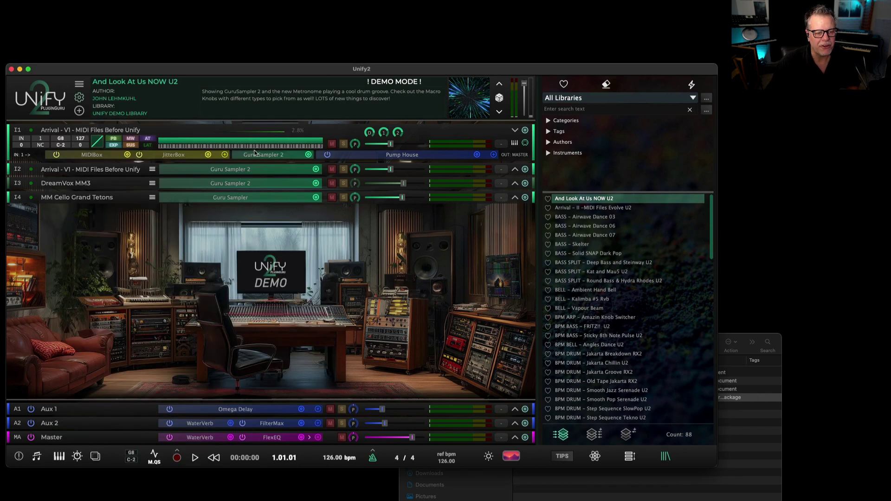
Show Guru Sampler 2's swap options under Swap: Unify Standard > Utility.
click(309, 154)
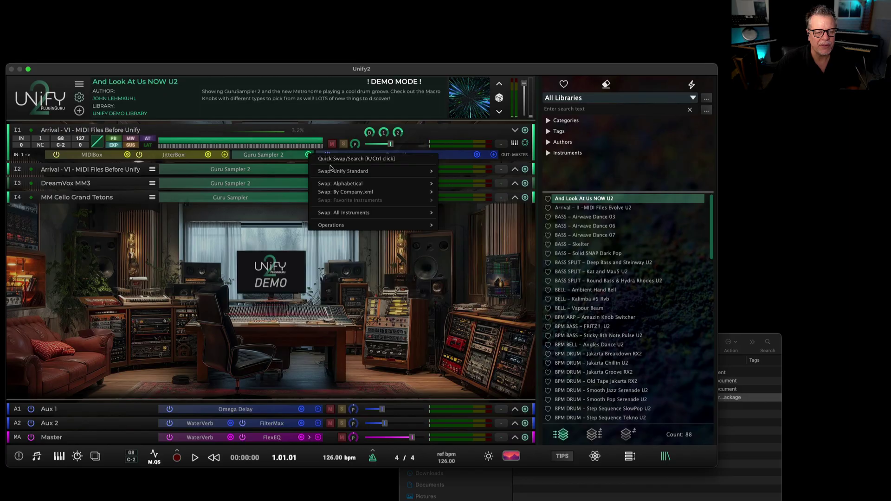
mouse_move(343, 171)
mouse_move(464, 171)
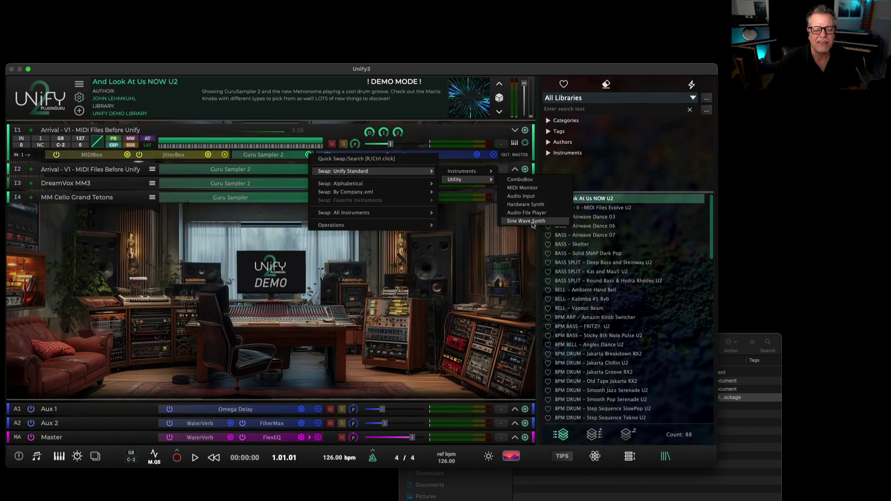
Replace Guru Sampler 2 with a utility instrument and reset the layer input from NONE to '1 ->'.
click(529, 222)
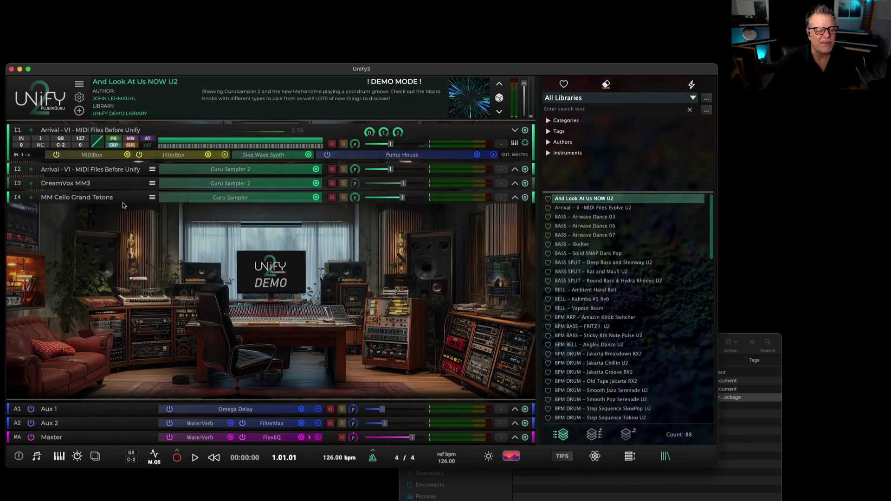
click(23, 155)
click(23, 156)
click(22, 155)
click(21, 155)
click(20, 154)
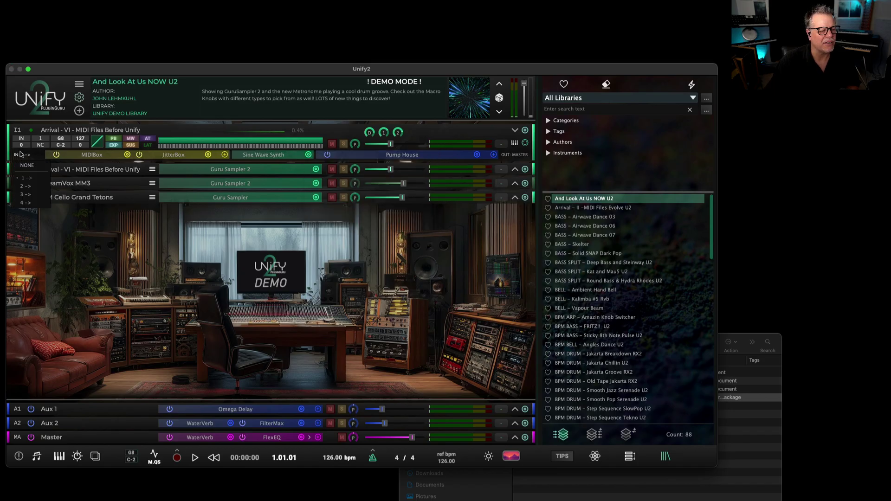
click(26, 165)
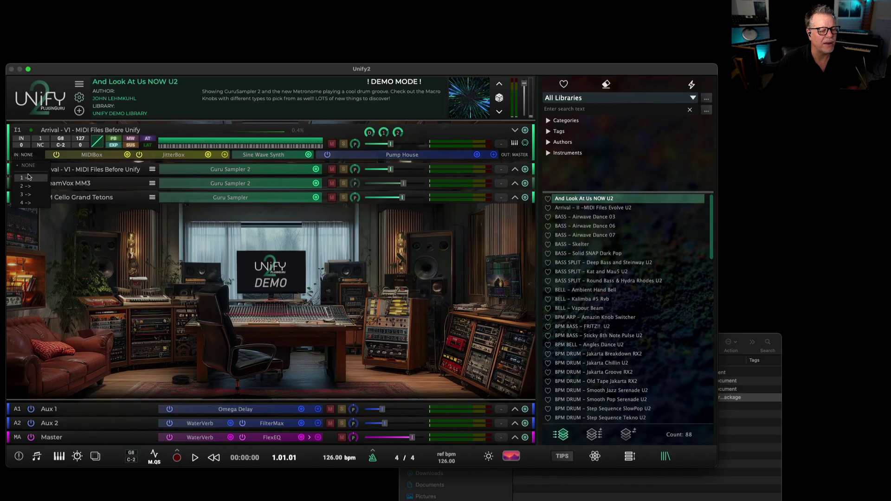
click(28, 177)
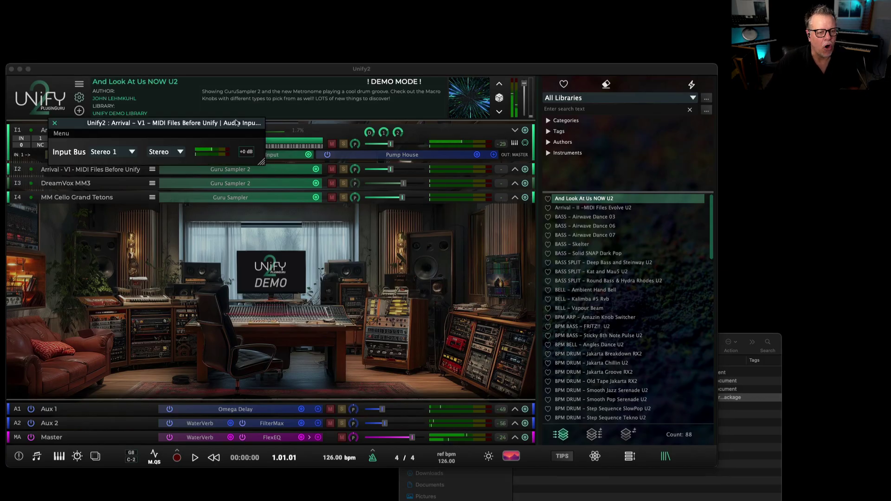
Set the Audio Input channel mode to Mono L and raise the layer fader to +3 dB.
drag(238, 125, 258, 224)
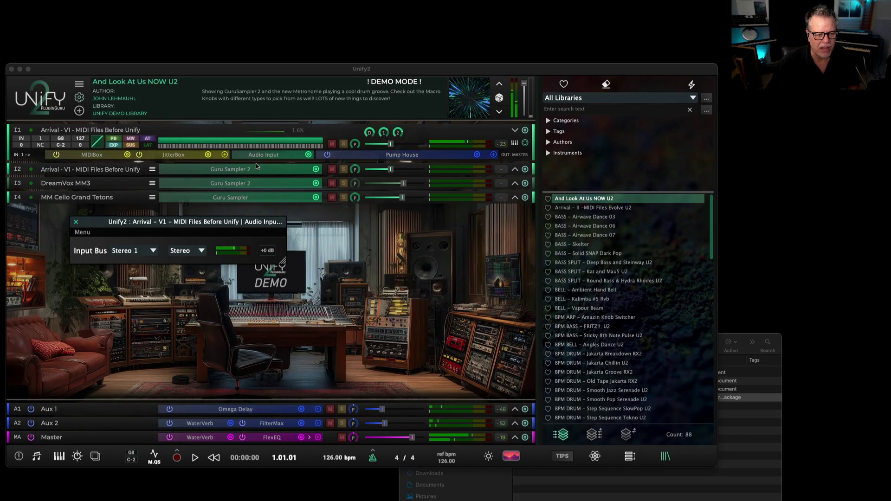
click(188, 251)
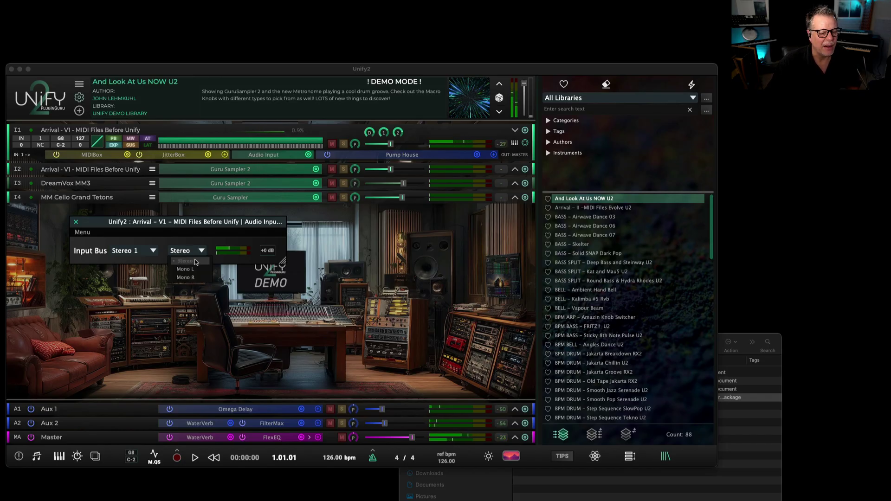
click(204, 271)
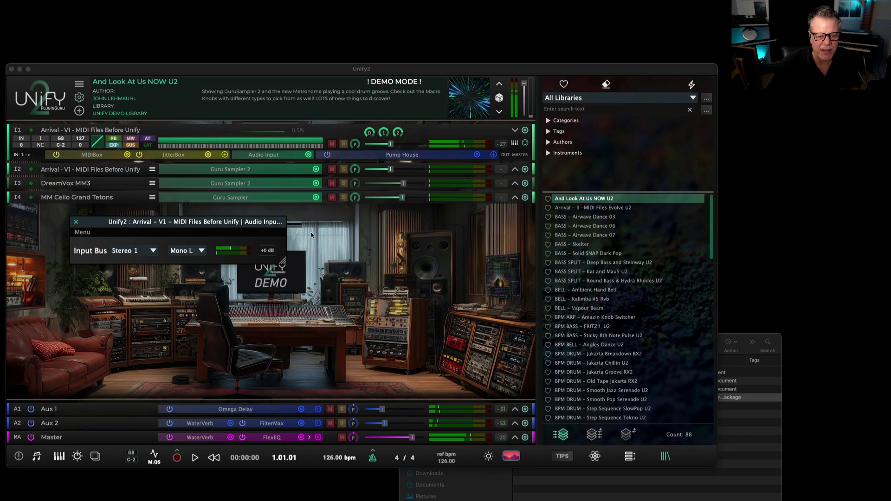
mouse_move(400, 143)
drag(389, 145, 411, 146)
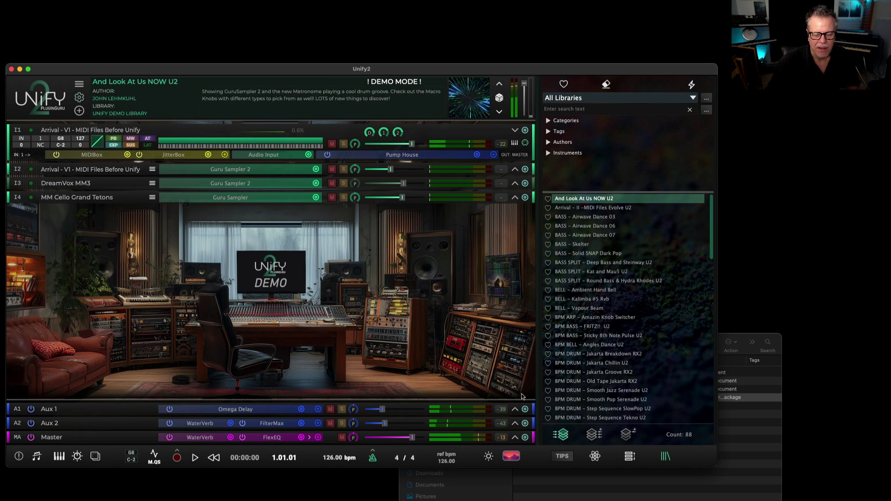
Close the Finder window and start a fresh untitled patch.
click(643, 498)
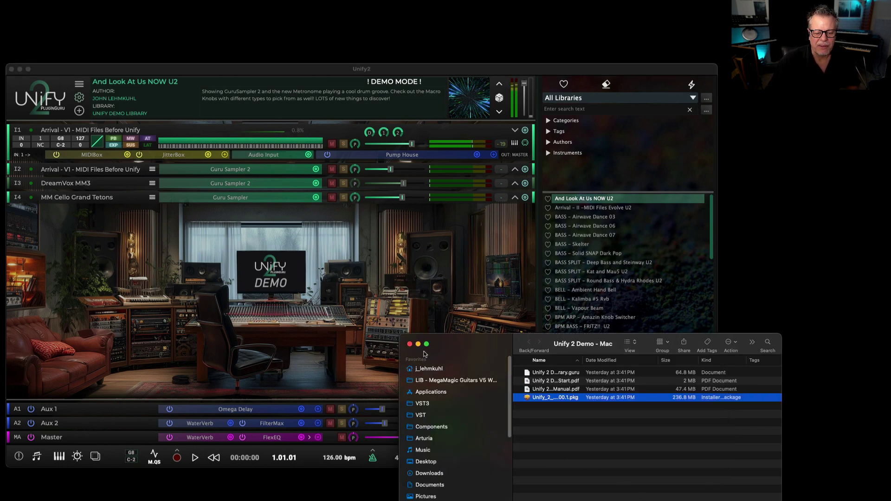
click(410, 345)
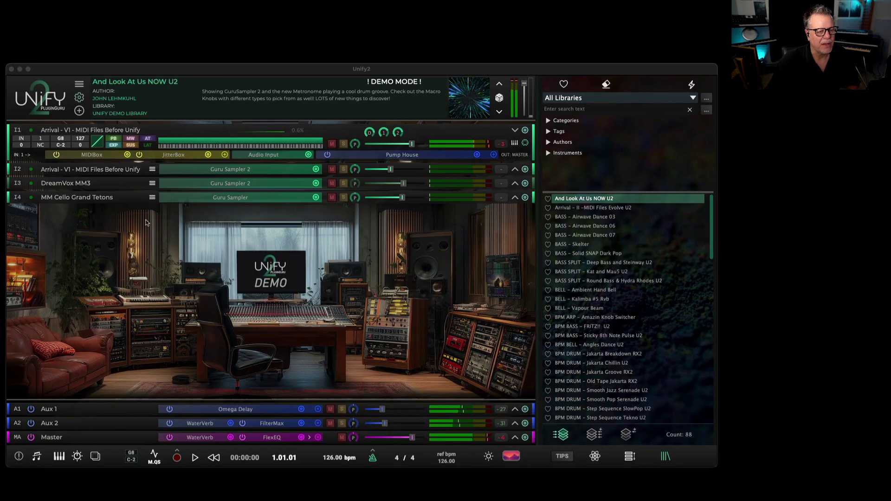
click(598, 457)
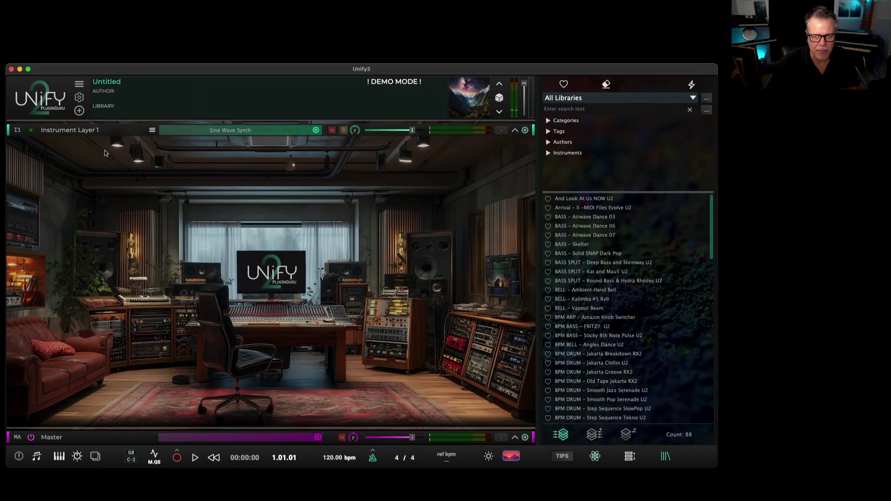
Browse the 101 installed plug-ins on the settings Plugins page and open Operations.
click(79, 97)
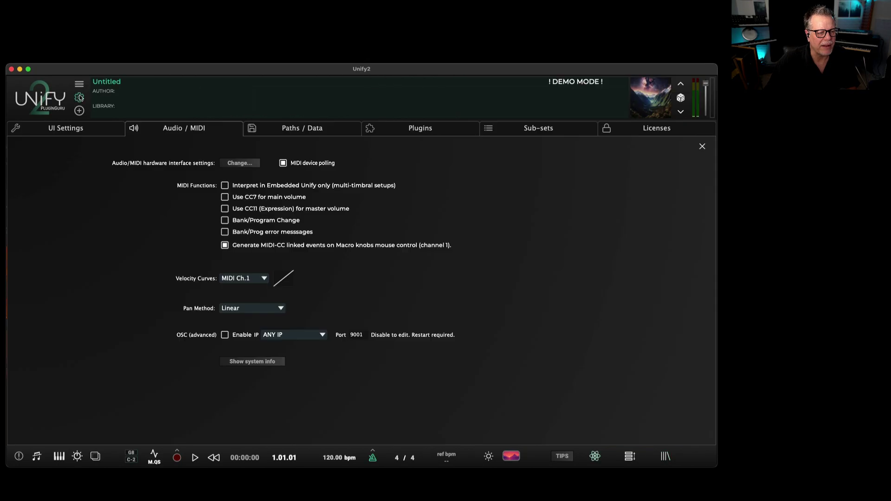
click(422, 131)
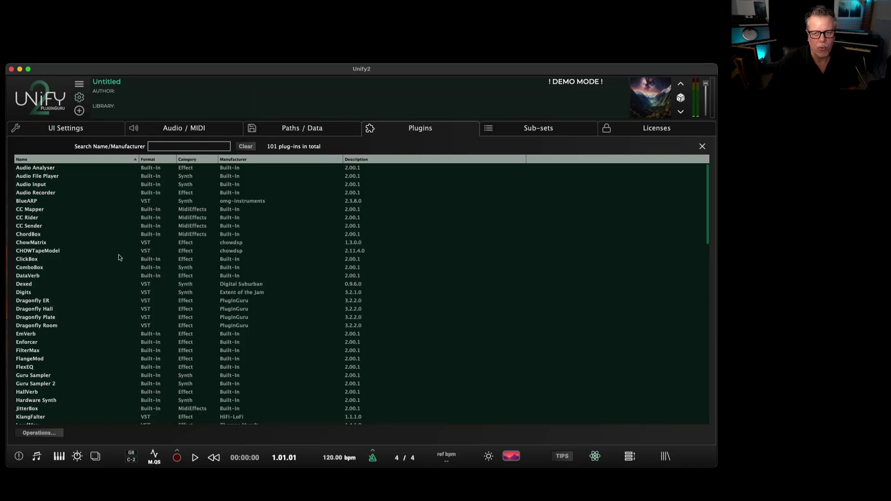
scroll(119, 258, down, 15)
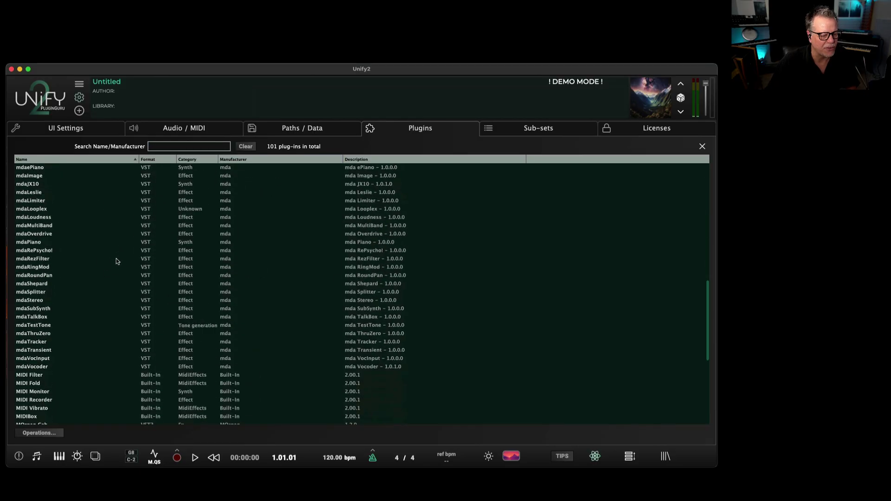
scroll(116, 260, down, 10)
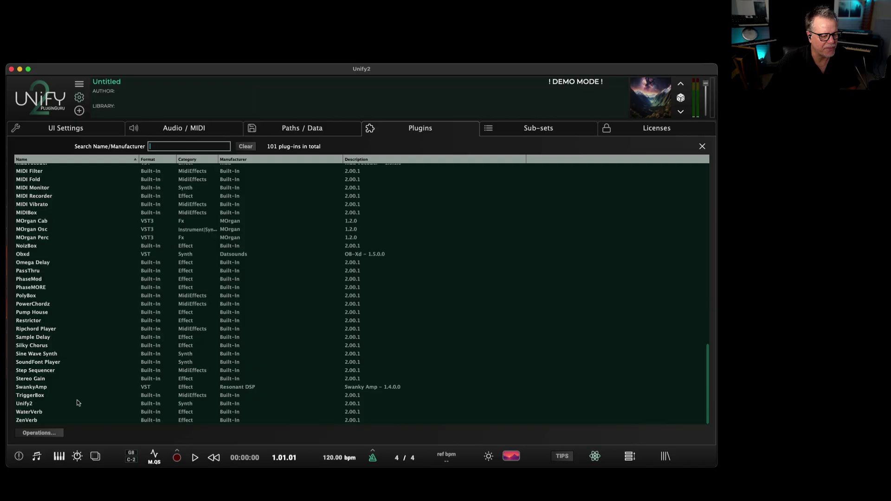
click(40, 433)
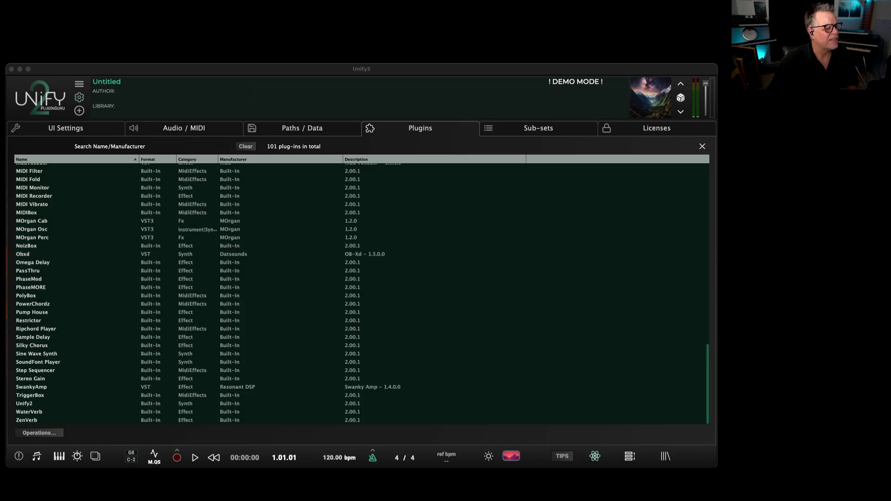
Add Serum2.vst3 to Unify's Plugins list, growing it to 104, then close Finder and settings.
drag(479, 269, 626, 360)
scroll(588, 428, down, 3)
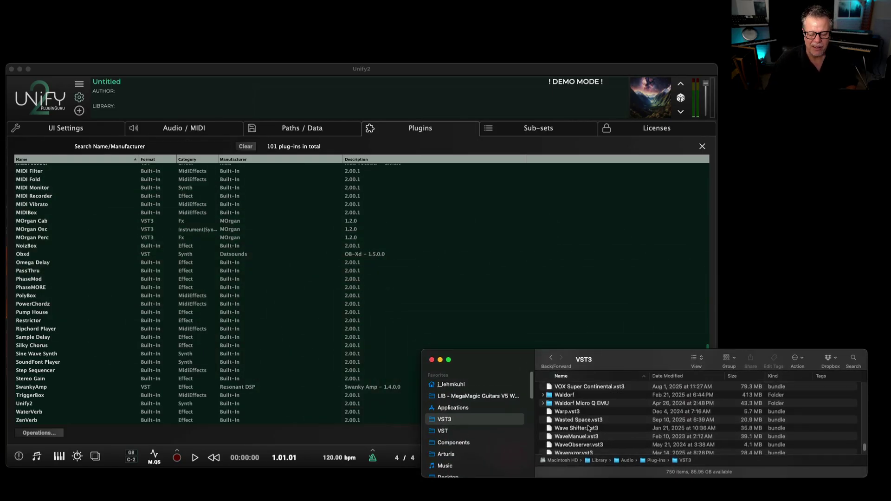
scroll(589, 428, up, 10)
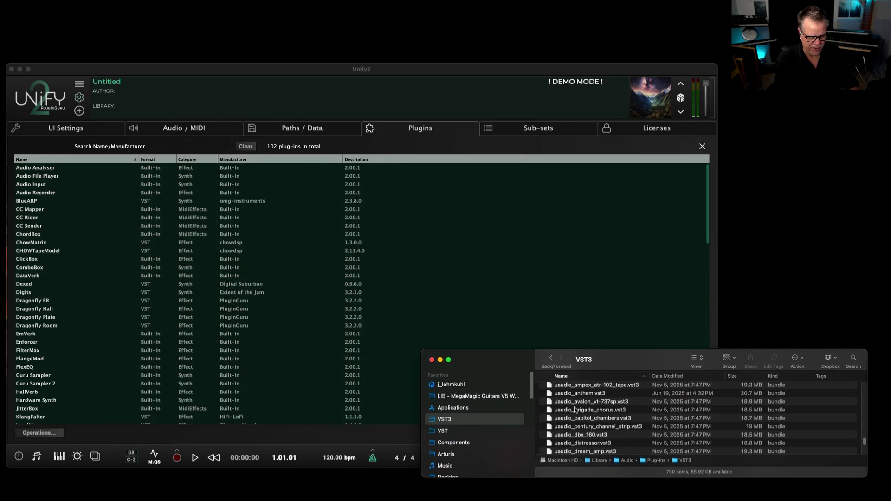
text(serum2)
scroll(575, 420, down, 2)
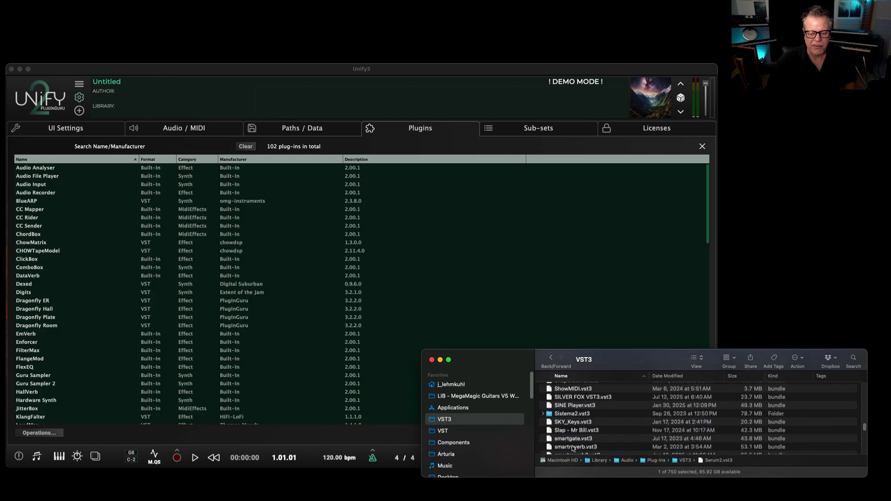
drag(566, 432, 353, 285)
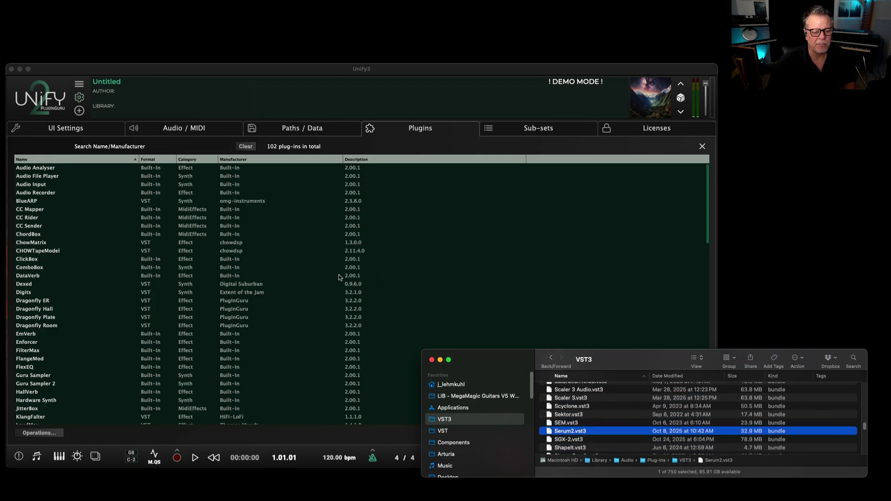
click(432, 360)
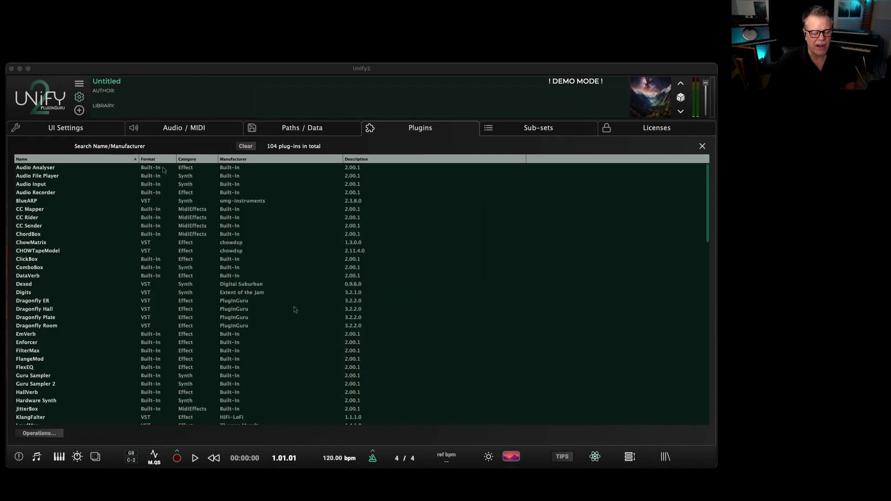
click(79, 98)
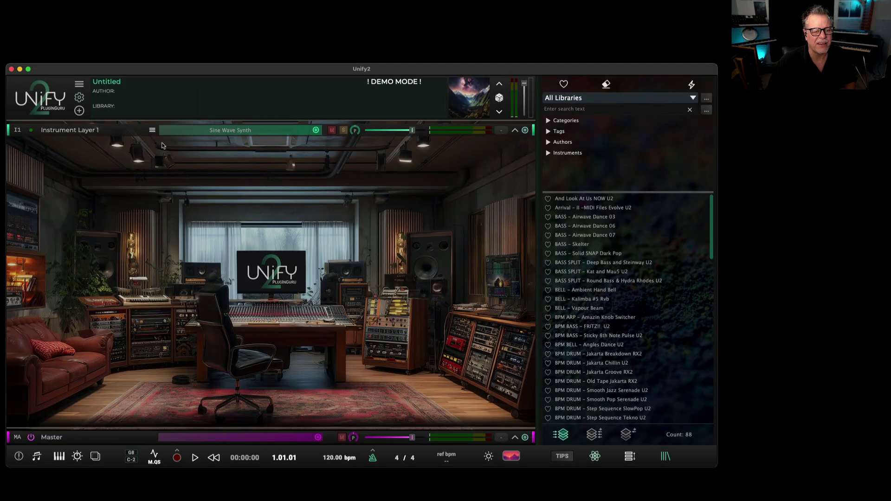
Load Serum 2 on layer 1 with the ARP - Aardvark preset, audition it, and enable the metronome.
click(514, 130)
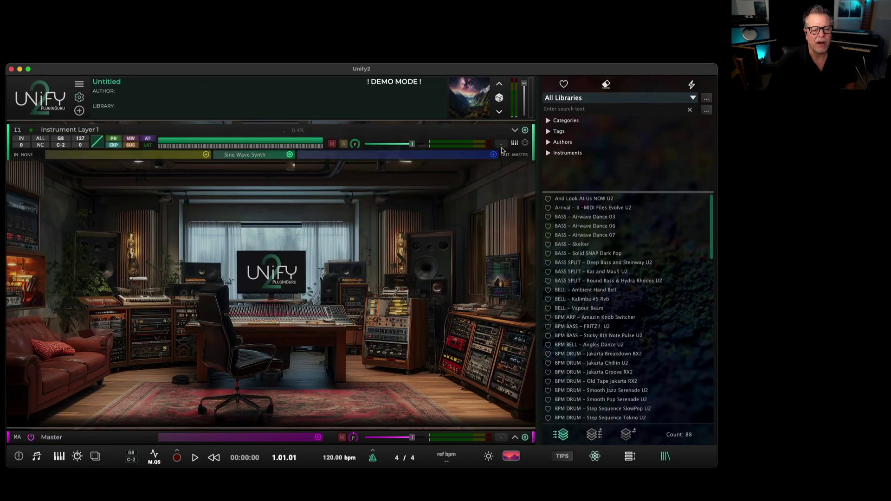
click(289, 154)
mouse_move(313, 212)
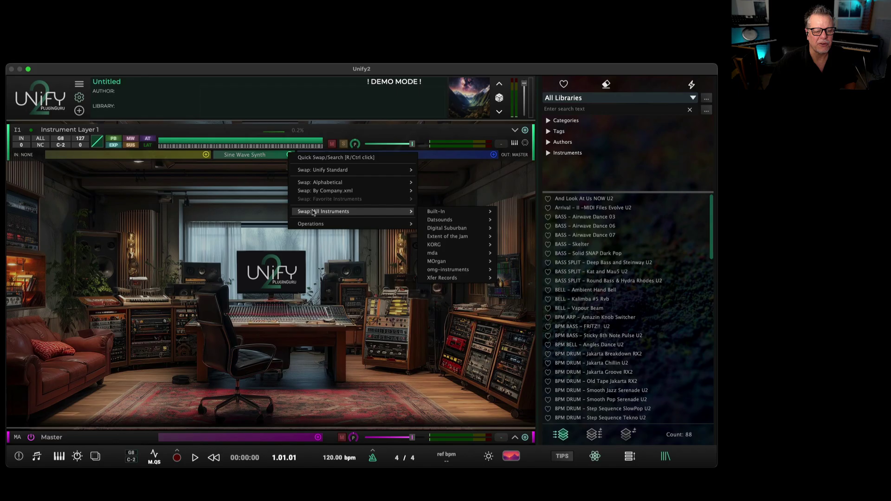
mouse_move(460, 277)
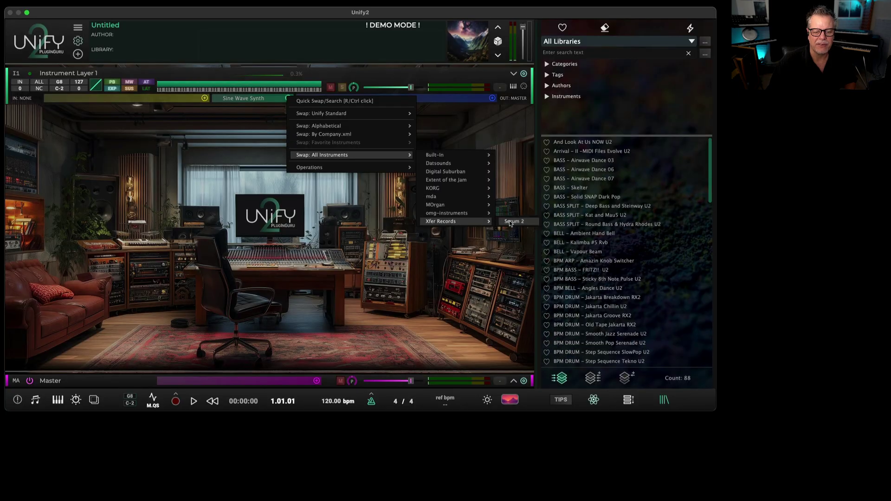
click(511, 279)
key(space)
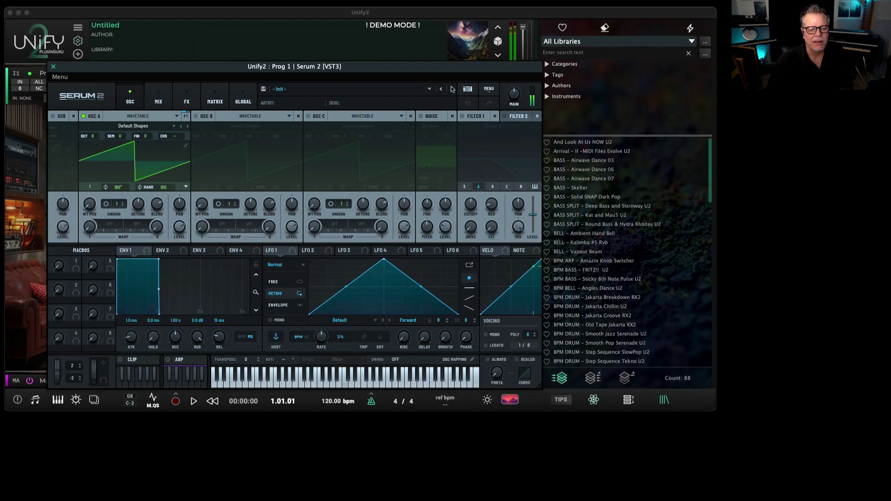
click(451, 88)
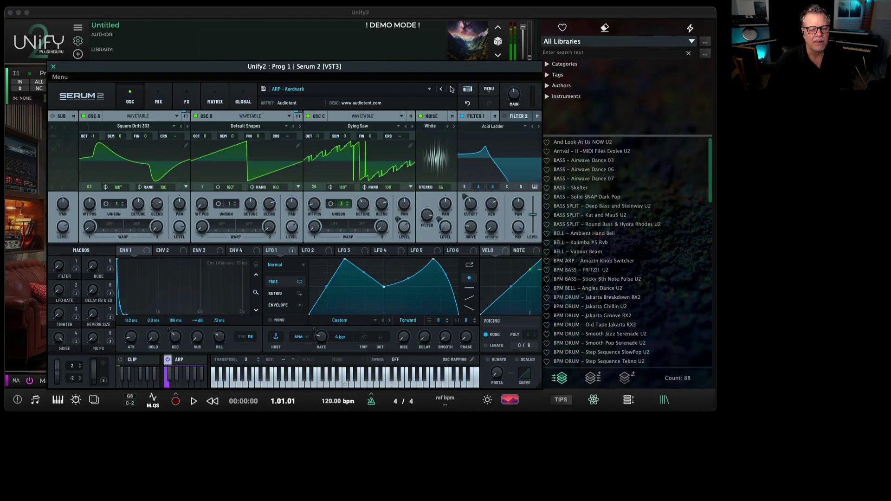
click(54, 67)
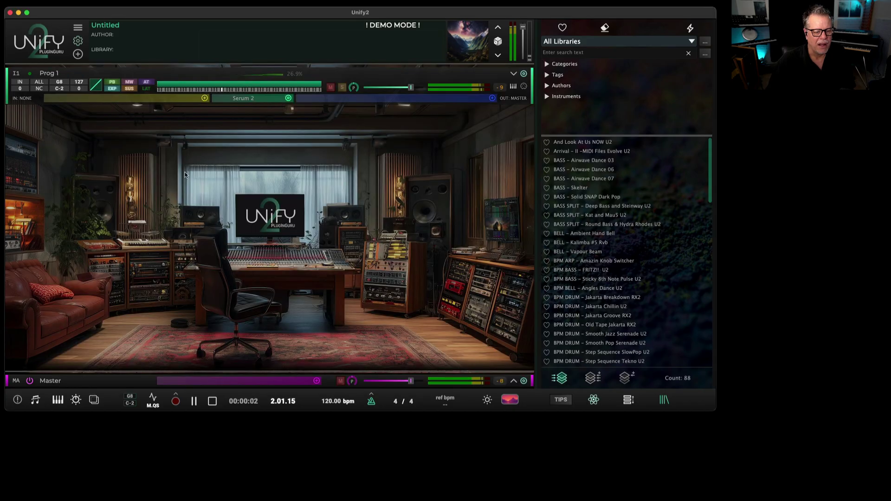
click(371, 402)
key(space)
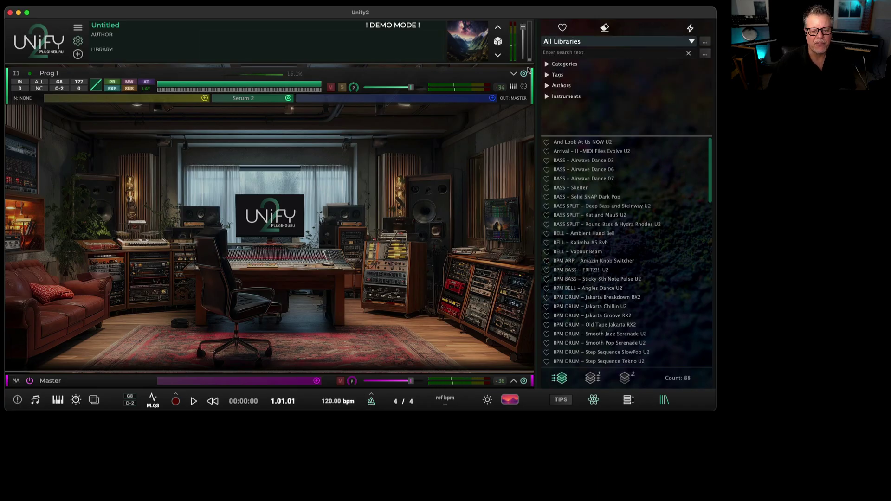
Duplicate layer 1 and switch the copy's Serum 2 preset to ARP - Blossom Tree Sprites.
click(523, 74)
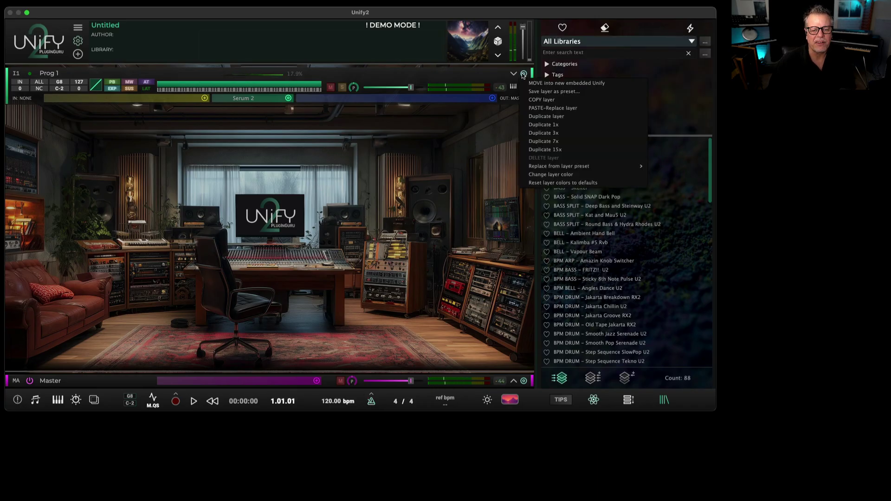
click(564, 118)
click(252, 138)
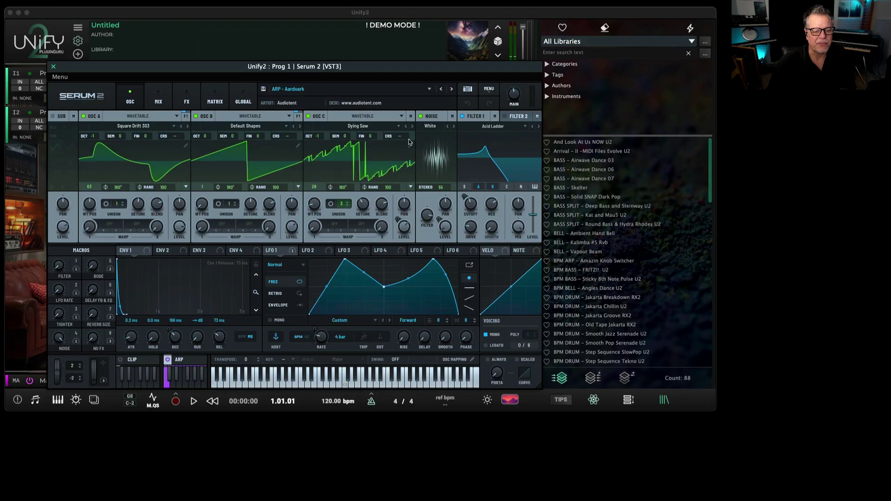
click(451, 90)
key(space)
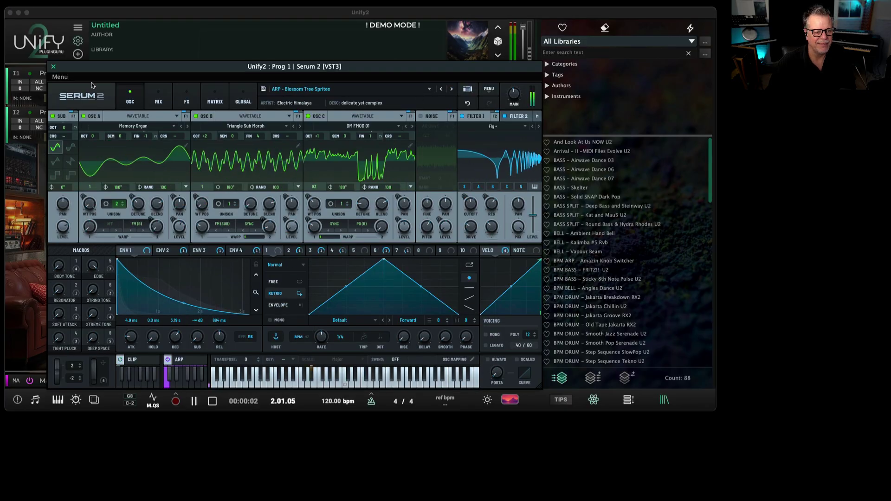
key(Escape)
key(space)
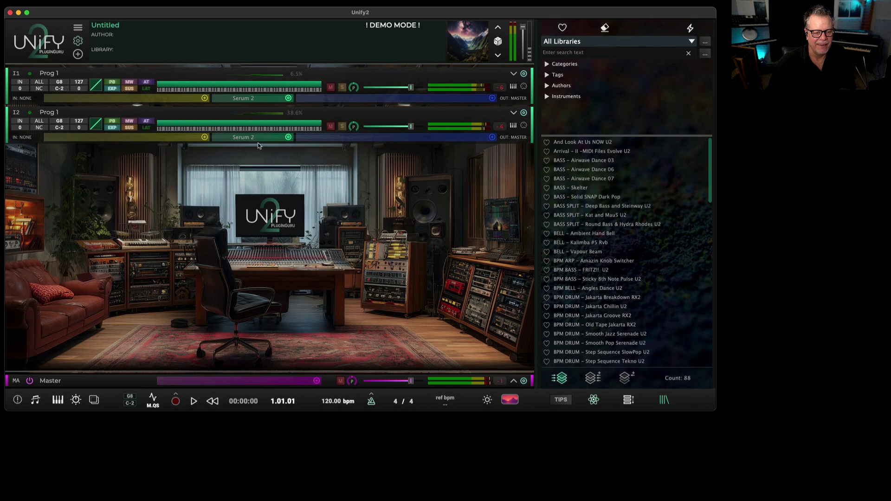
Add the Unify Standard Dynamics effect Pump House to the second layer's output.
click(492, 137)
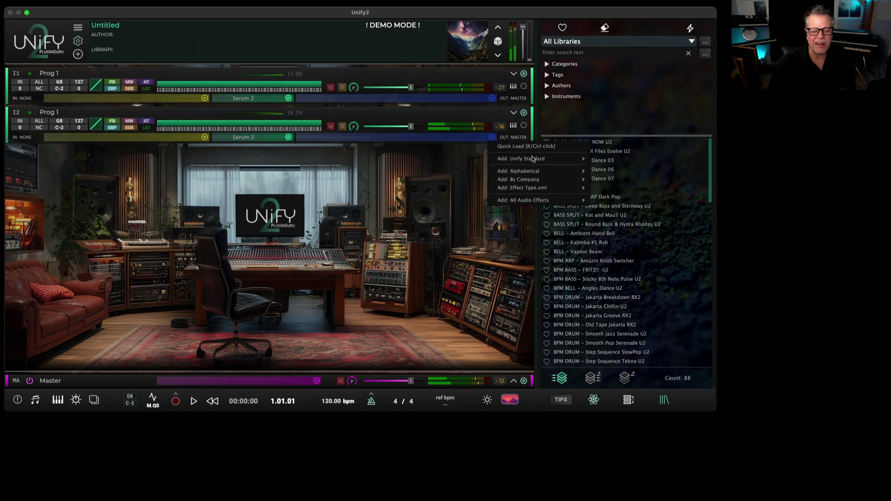
mouse_move(532, 159)
mouse_move(612, 175)
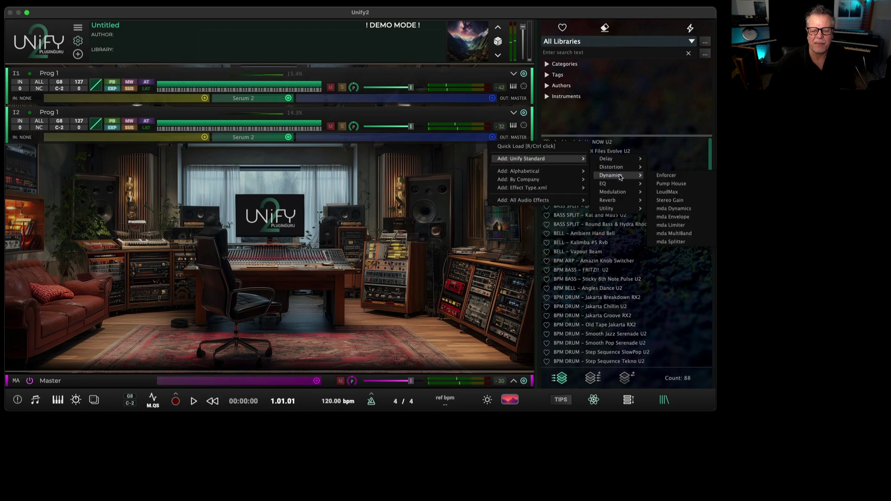
click(670, 182)
Reshape Pump House's gain curve into a concave decay from top-left to bottom-right.
click(163, 116)
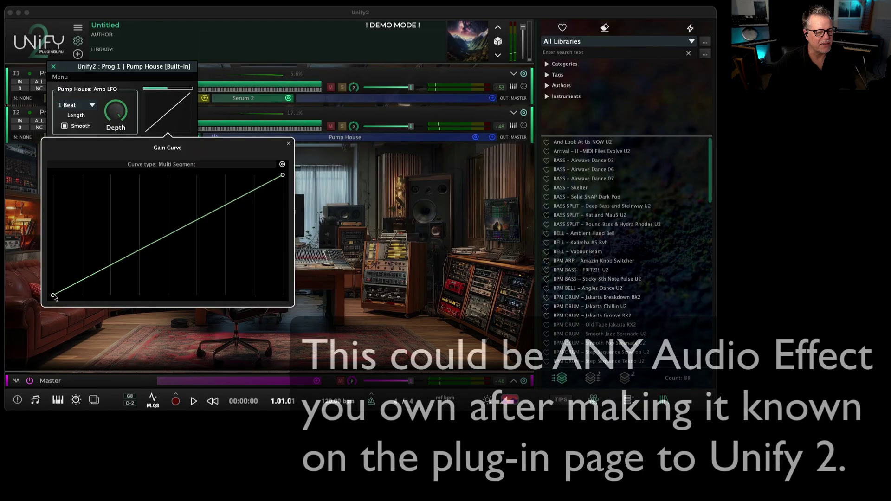
drag(123, 284, 184, 197)
drag(283, 175, 282, 295)
drag(232, 254, 225, 259)
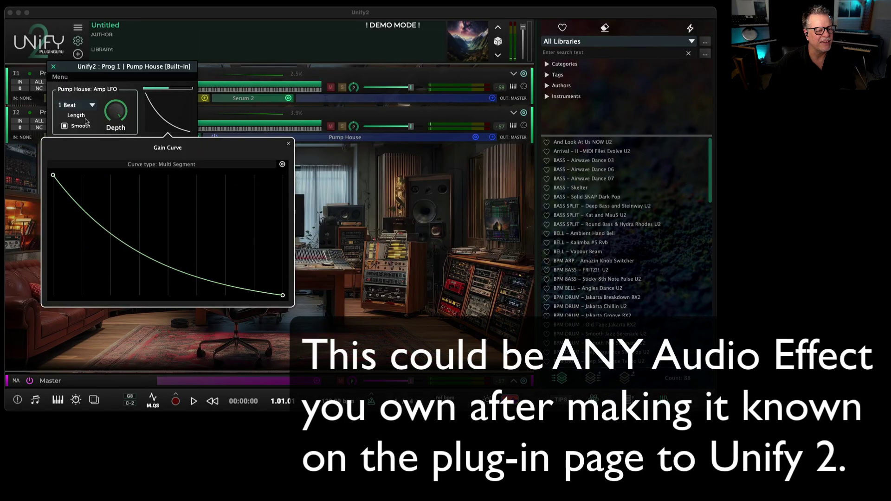
Set the Pump House length to 1/4 Beat and depth to 82.5%, auditioning the pumping.
click(76, 106)
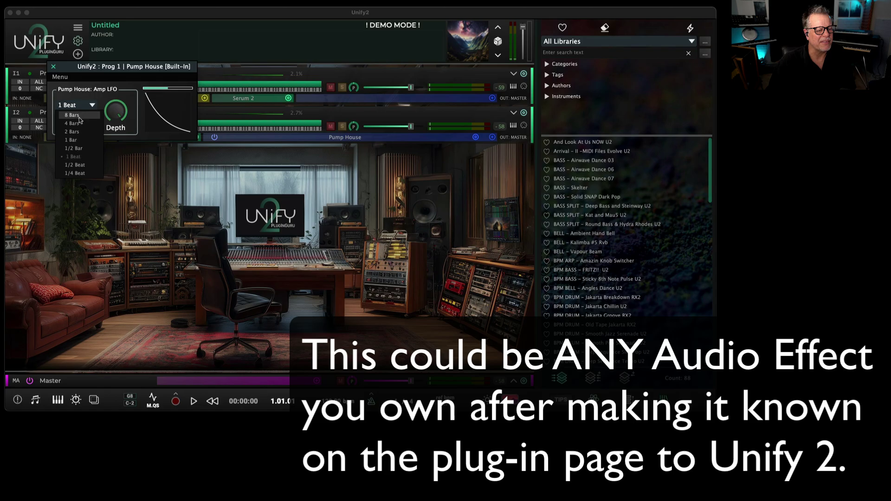
click(74, 173)
key(space)
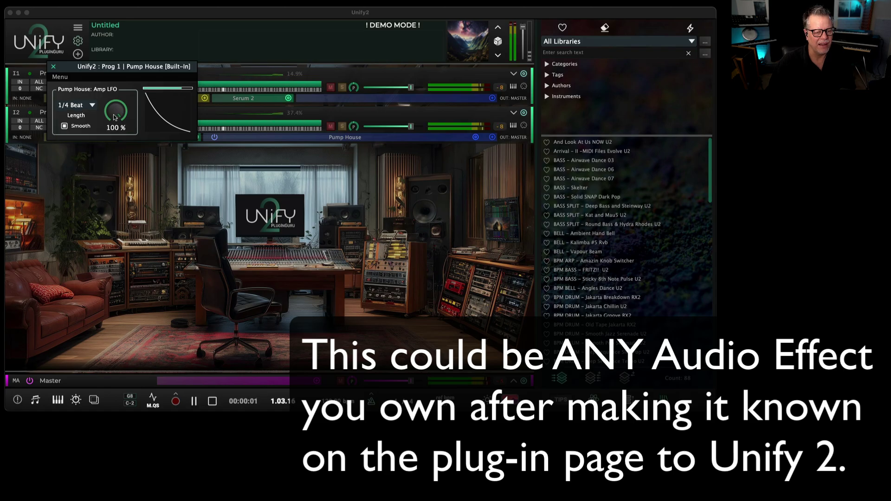
mouse_move(116, 115)
mouse_down()
mouse_move(98, 154)
mouse_move(106, 121)
mouse_up()
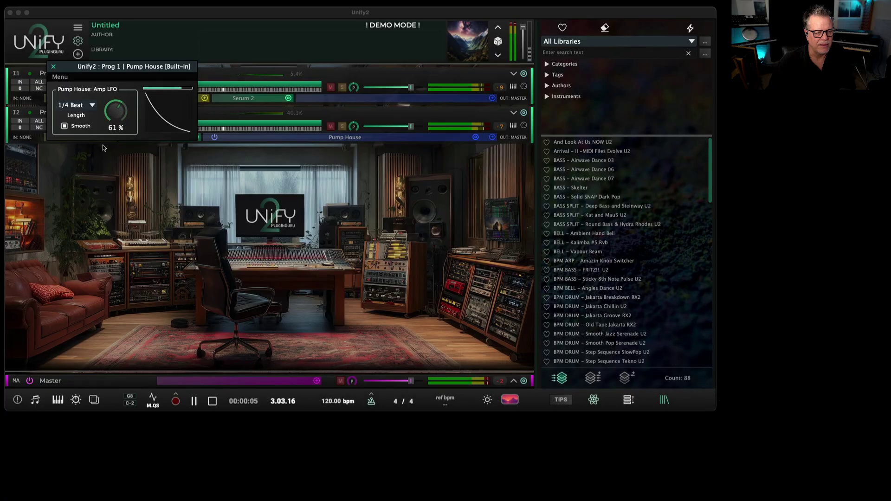
key(space)
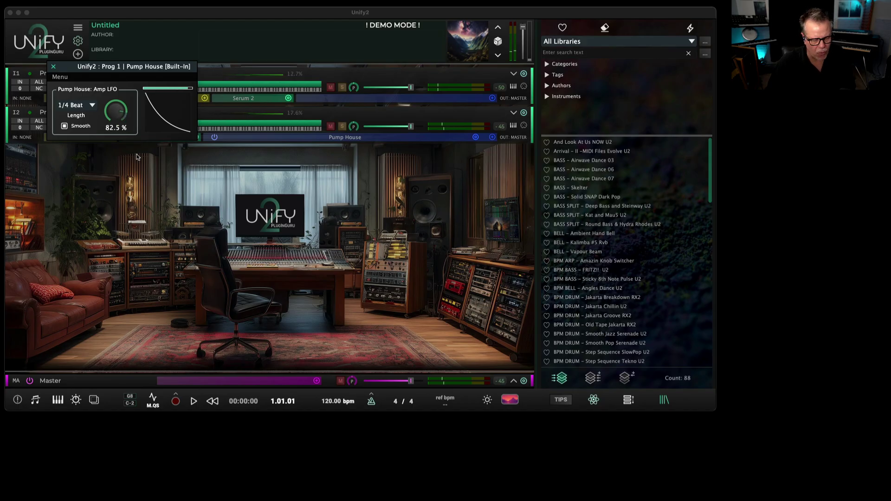
Link the Pump House depth to macro 2 from the macro knobs panel.
click(76, 400)
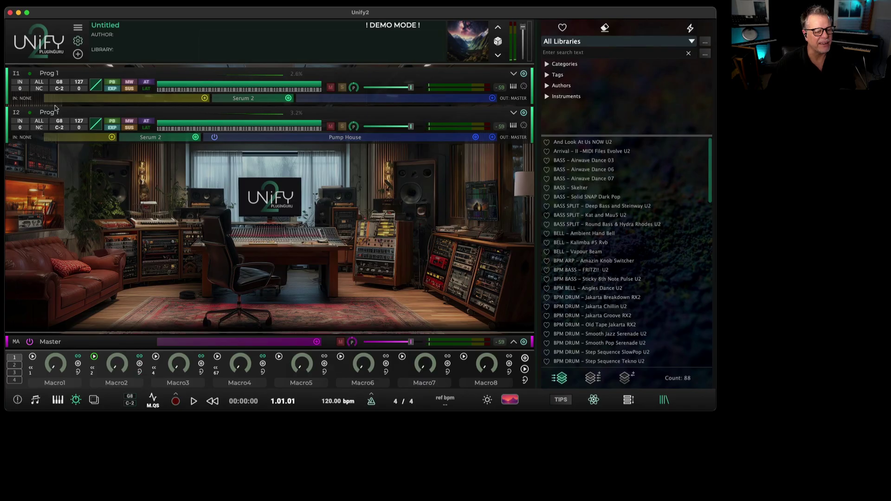
click(353, 137)
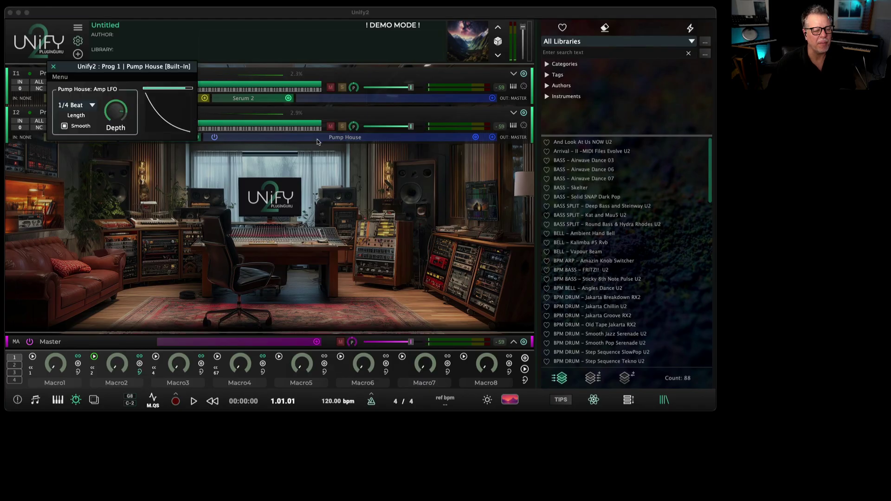
click(116, 113)
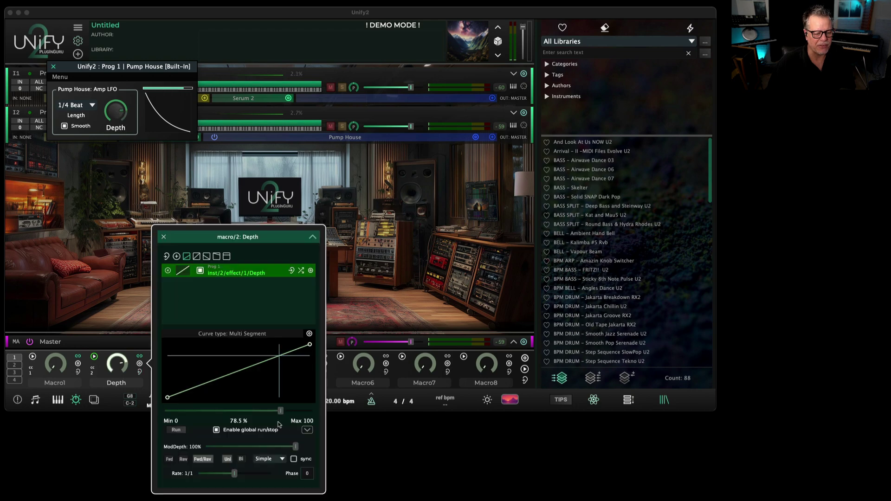
Set the Depth macro to 32%, start its modulation, and bend its curve with extra nodes.
mouse_move(280, 411)
mouse_down()
mouse_move(163, 416)
mouse_move(345, 433)
mouse_up()
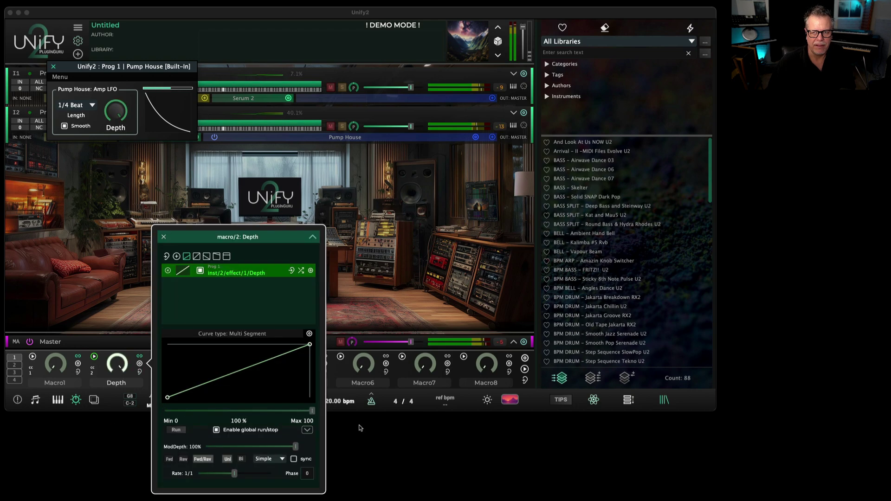
mouse_move(312, 410)
mouse_down()
mouse_move(110, 417)
mouse_move(173, 436)
mouse_up()
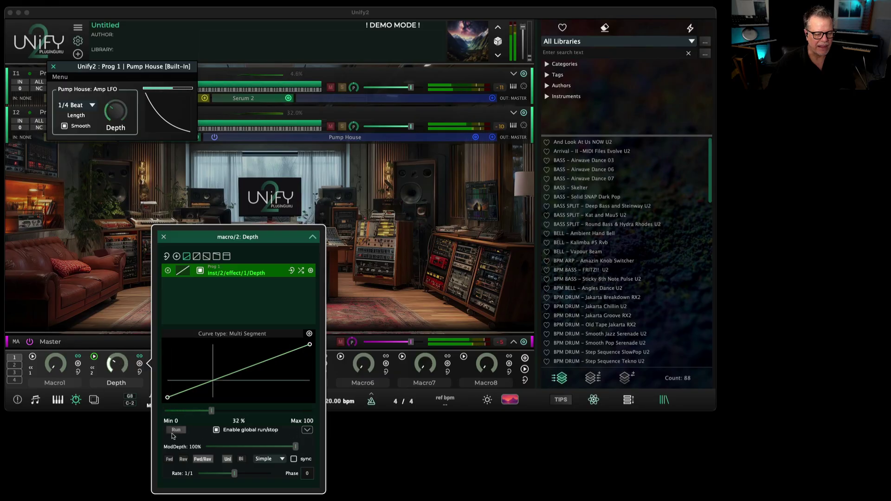
click(176, 430)
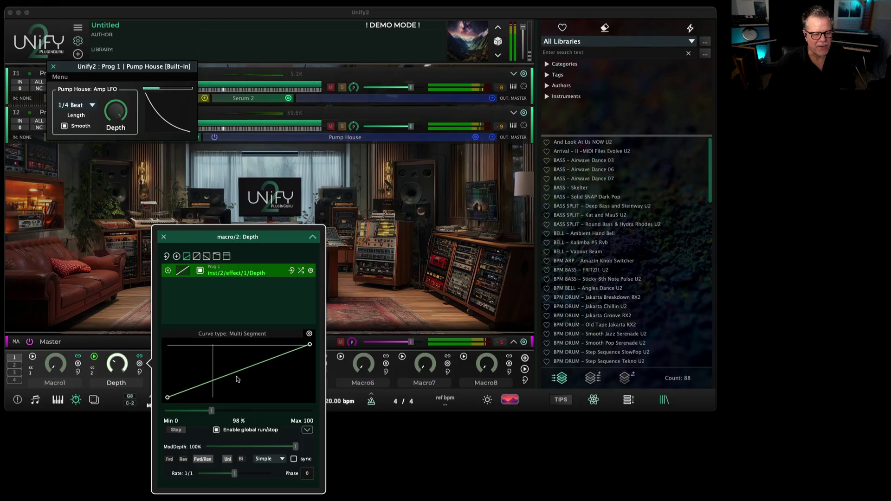
drag(237, 379, 239, 385)
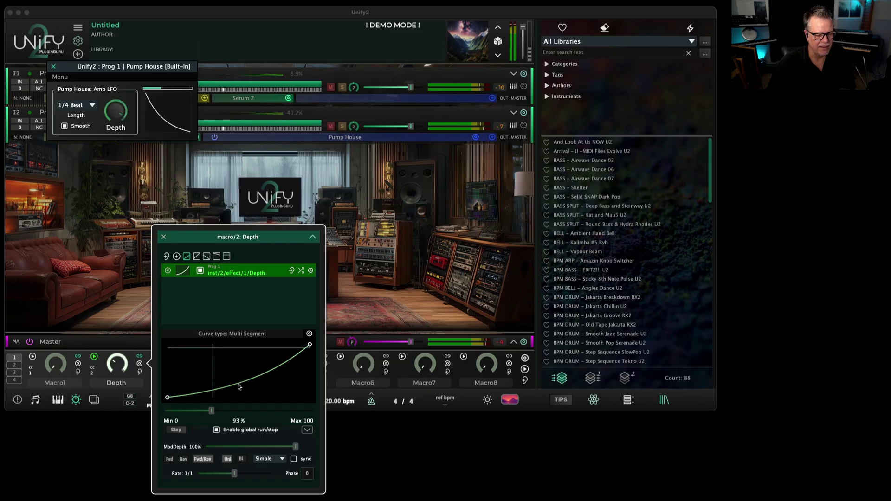
drag(238, 386, 273, 393)
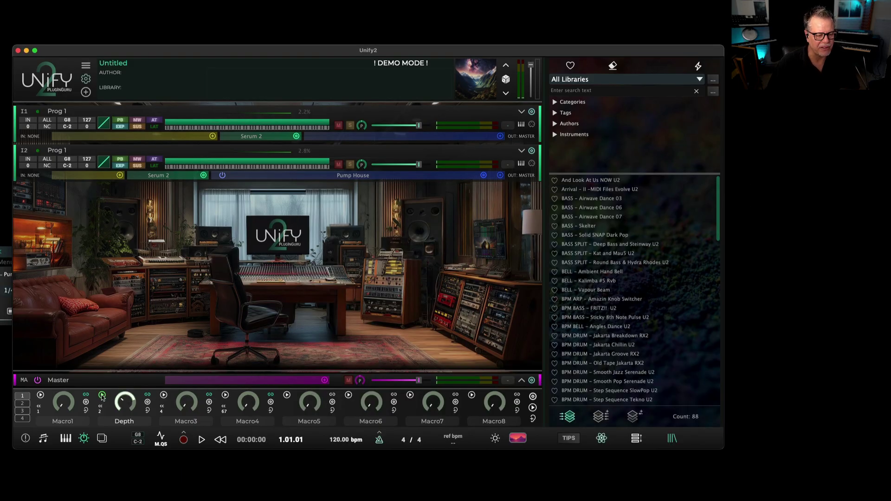
Play the patch to hear the Depth modulation, then open and close the Depth macro popup.
key(space)
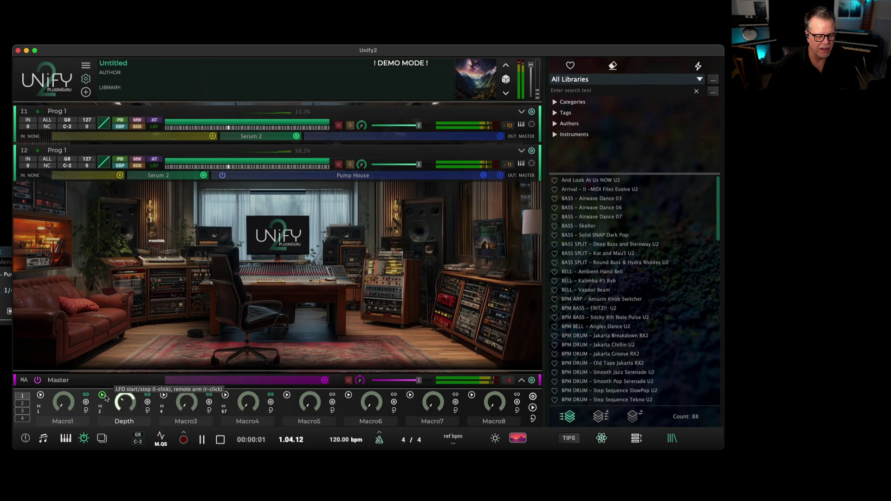
key(space)
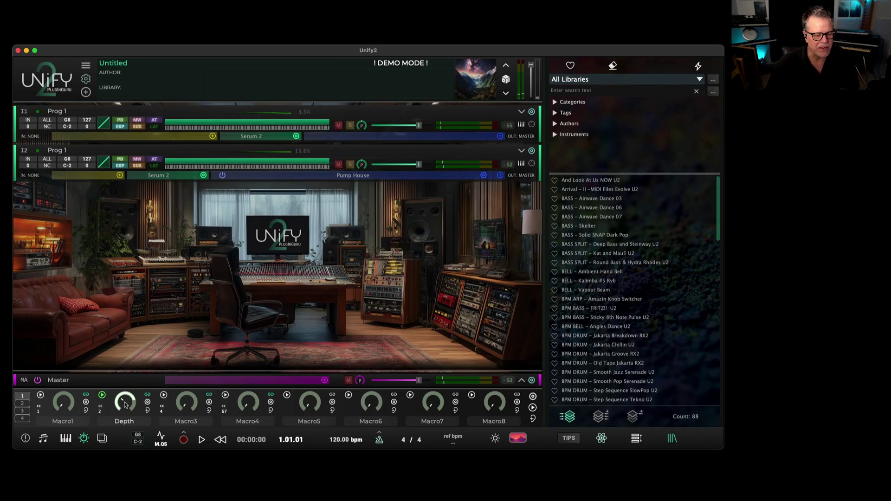
click(146, 395)
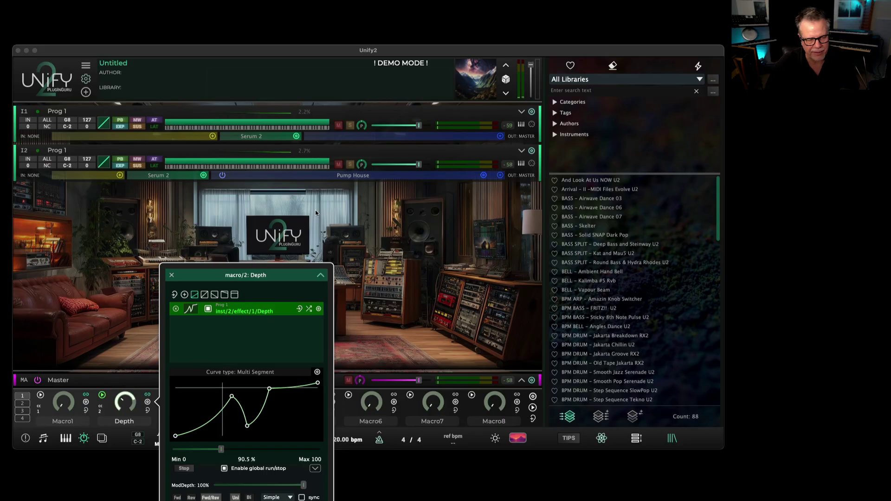
click(171, 276)
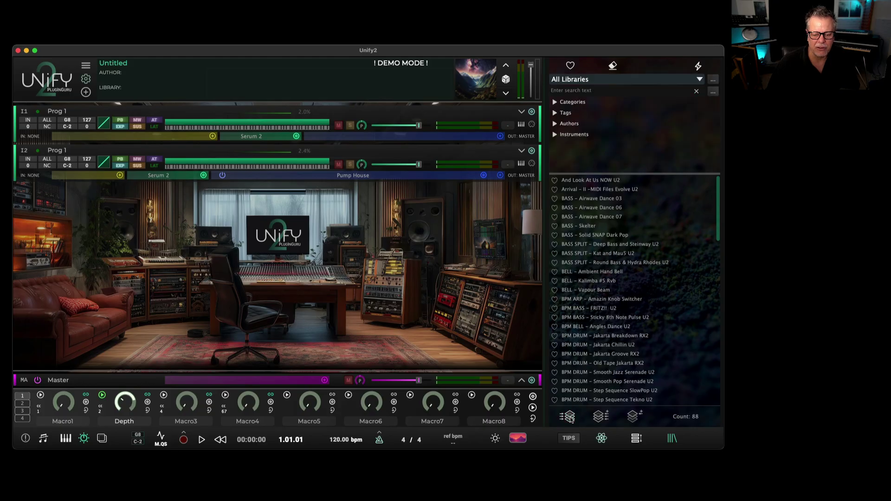
Load KEY - GS2 SoftSaw, audition it, inspect its Guru Sampler 2 editor, and search 'gs2'.
scroll(605, 354, down, 5)
scroll(604, 354, down, 6)
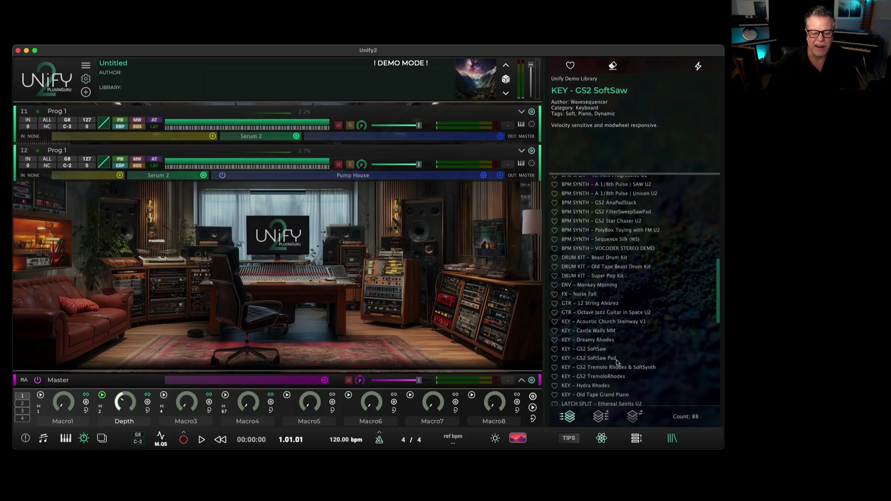
click(617, 362)
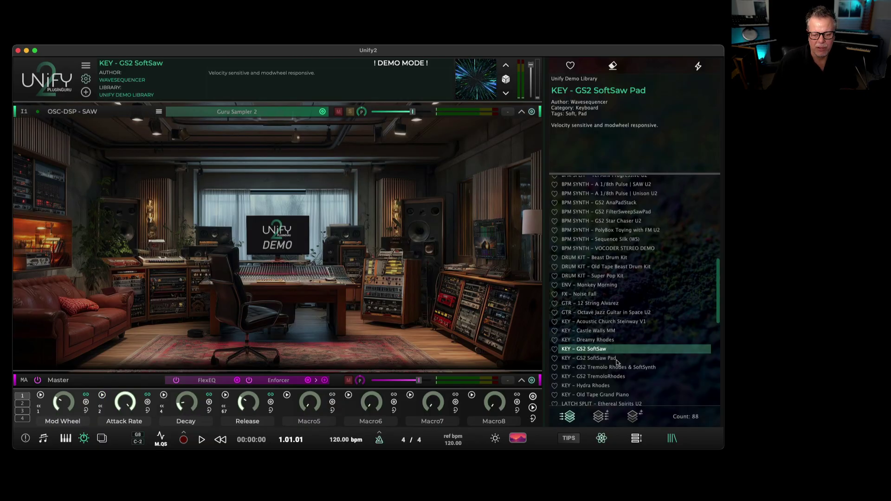
key(space)
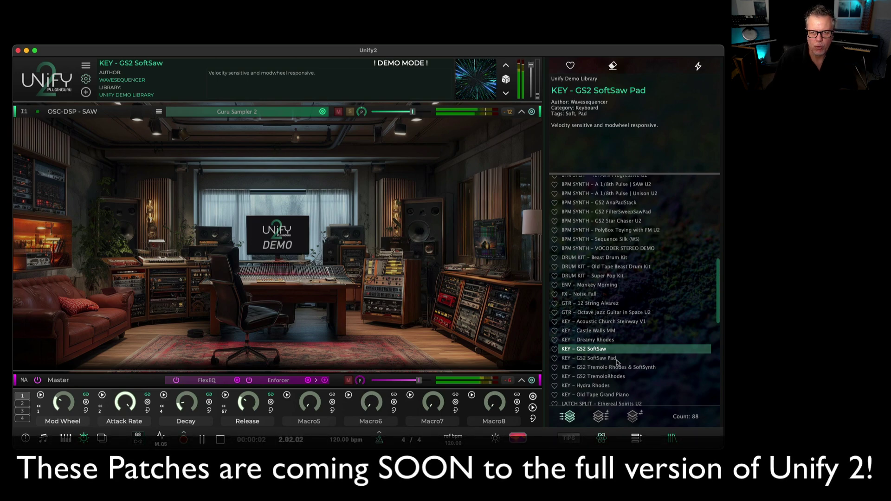
click(238, 113)
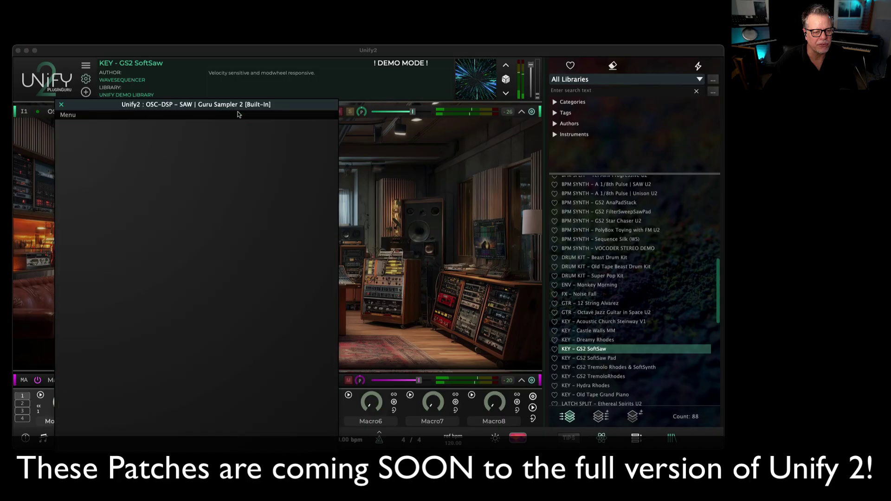
click(61, 104)
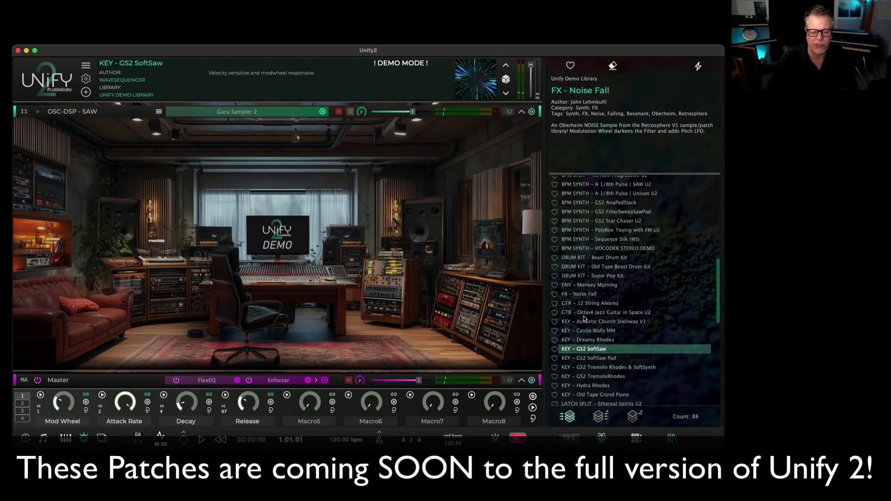
click(578, 92)
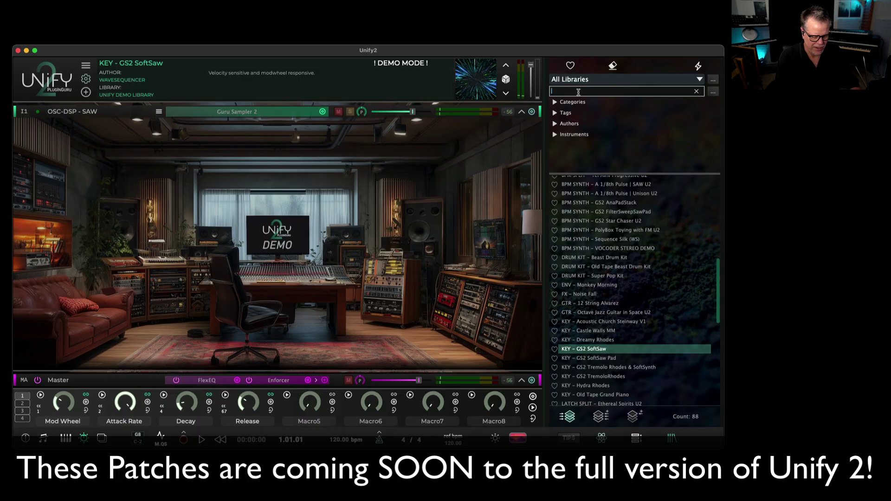
text(gs2)
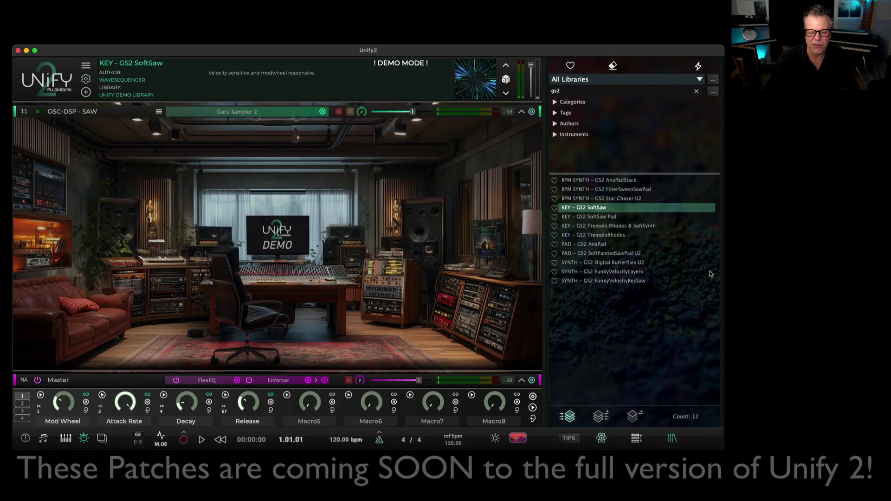
Clear the search and layer PLUCK - Harpy String Pluck onto SoftSaw, transposed up 12 semitones.
click(697, 92)
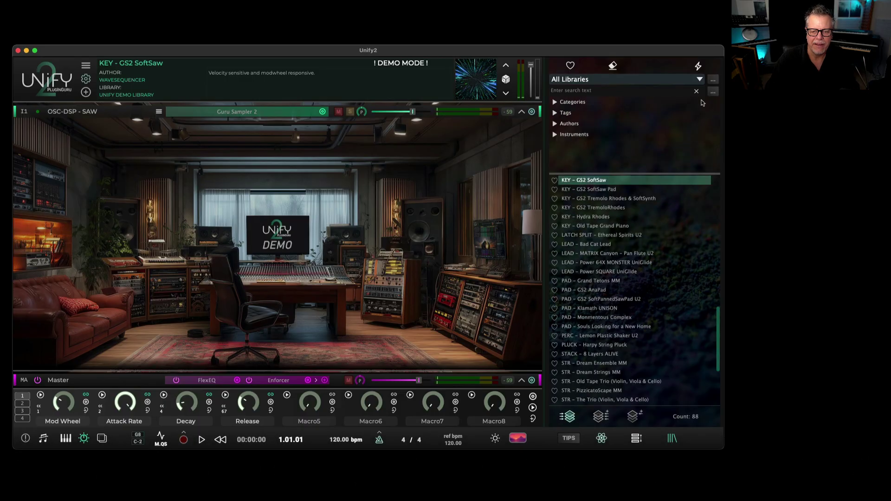
scroll(608, 360, down, 3)
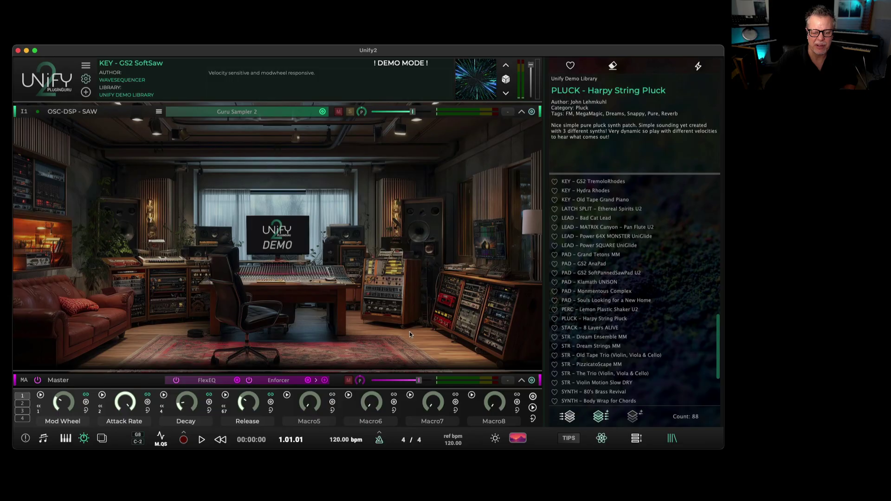
drag(410, 331, 406, 329)
key(space)
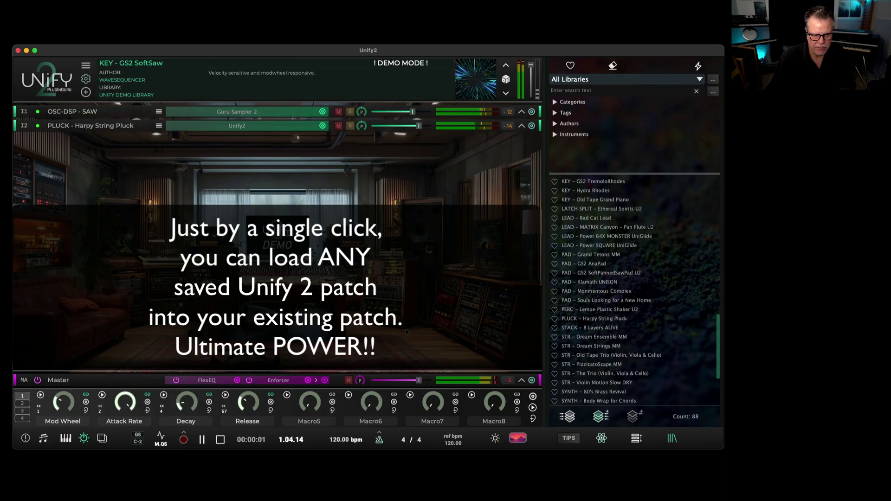
key(space)
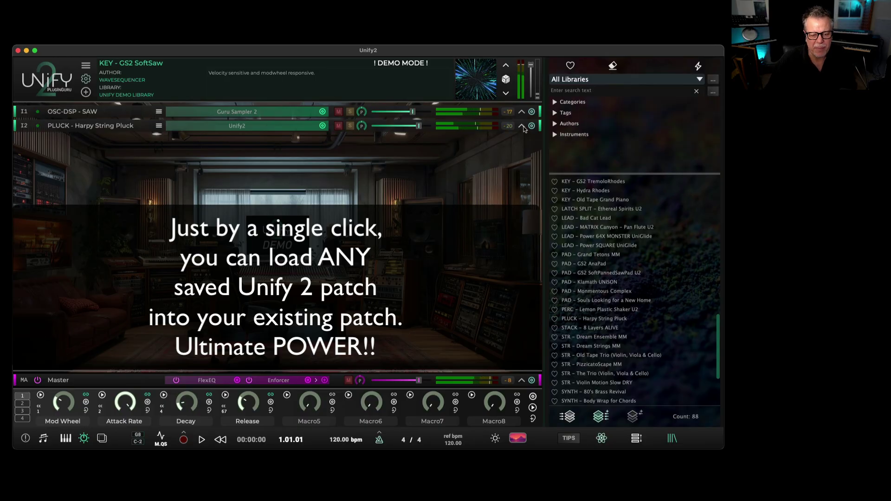
click(522, 125)
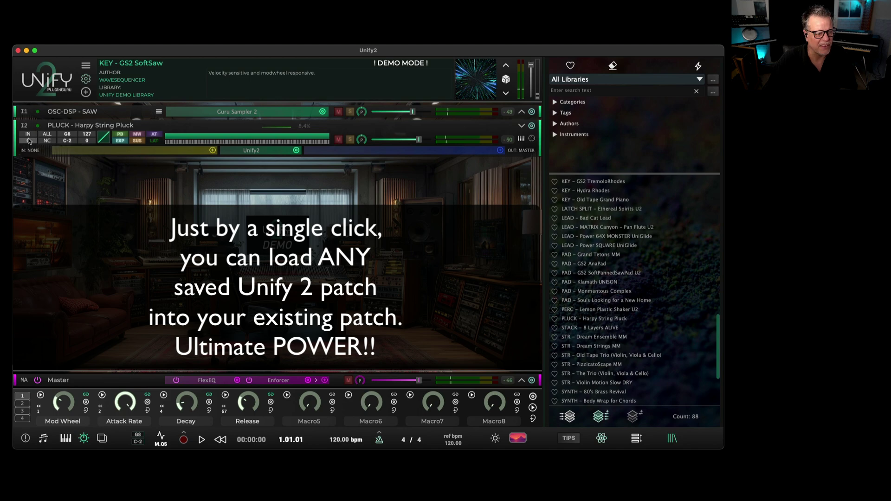
drag(32, 116, 34, 91)
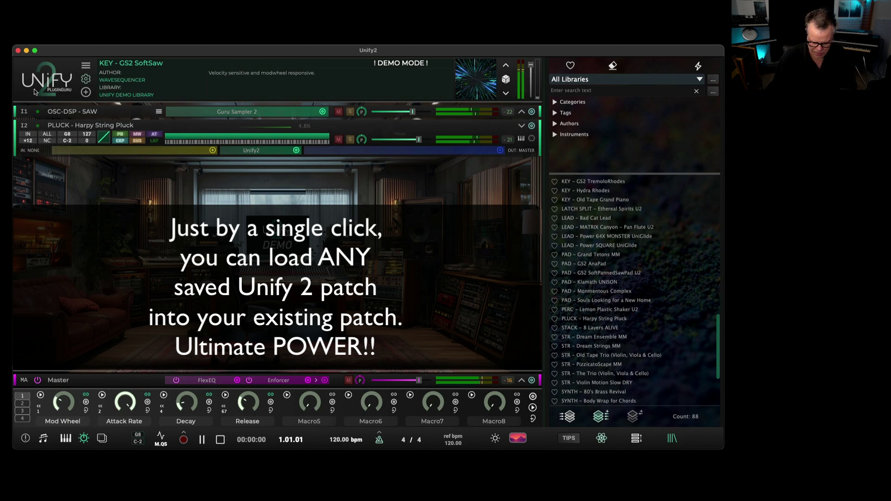
key(space)
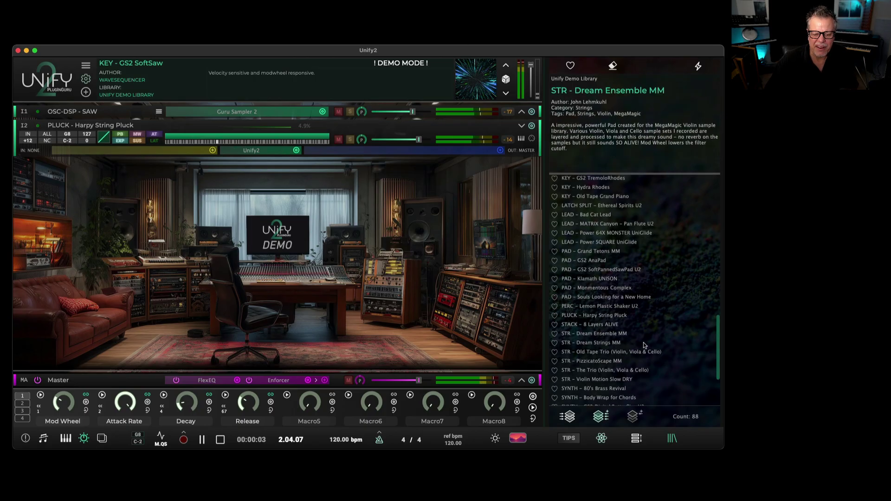
Add STR - Dream Strings MM as a third layer, transposed up 12 semitones.
drag(595, 343, 334, 363)
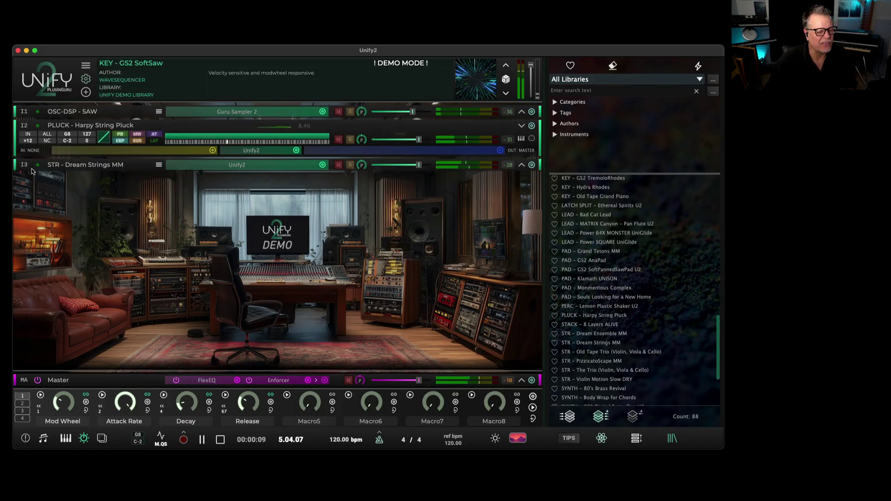
click(521, 166)
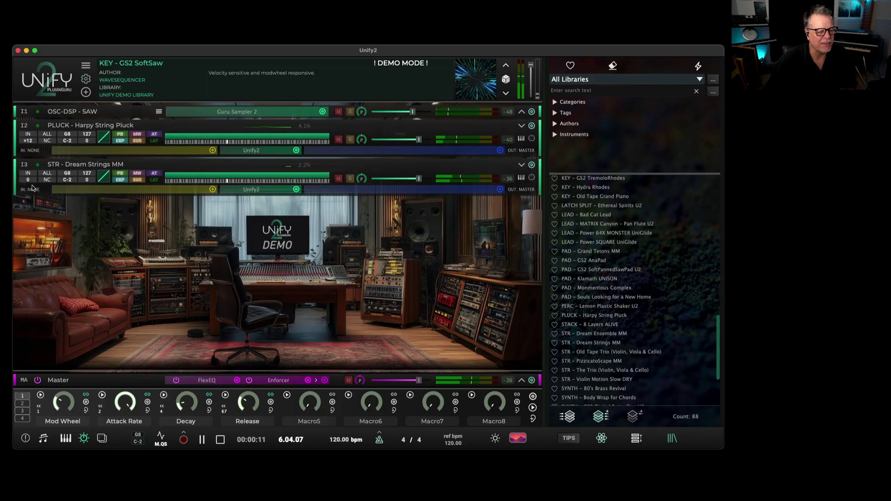
drag(29, 192, 49, 135)
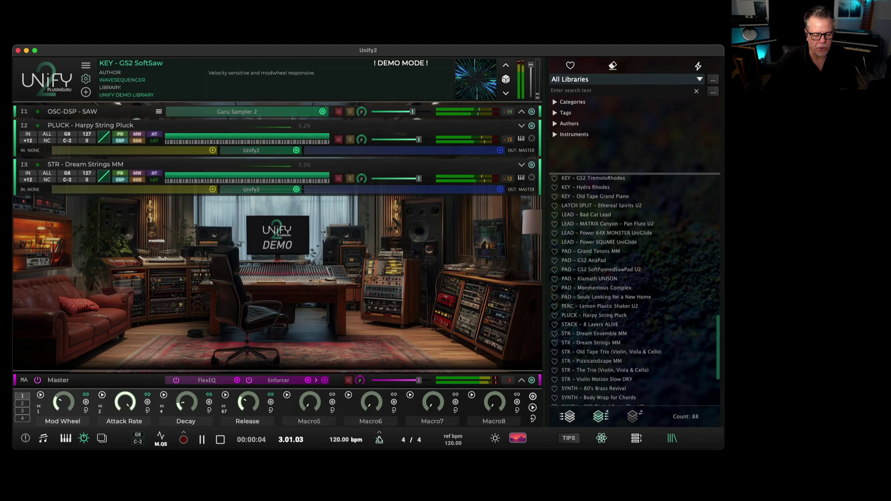
Check the metronome window, drop the tempo from 120 to 89 bpm, and play the three layers.
right_click(379, 441)
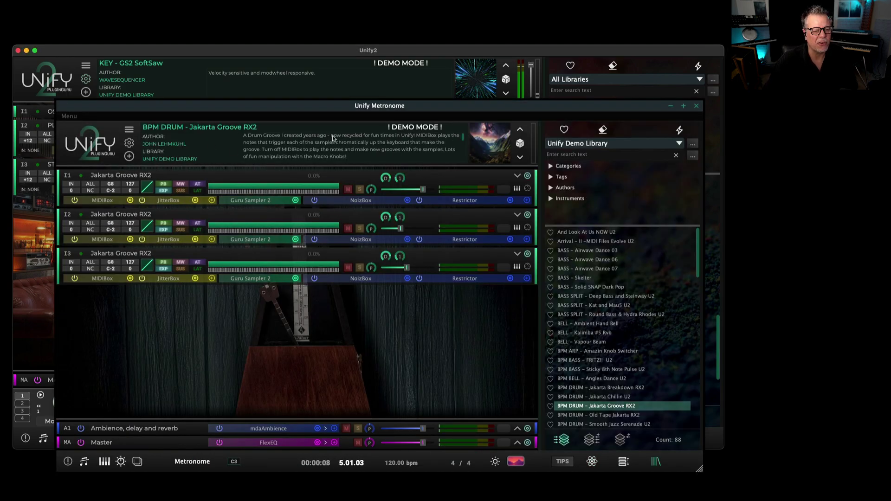
click(697, 106)
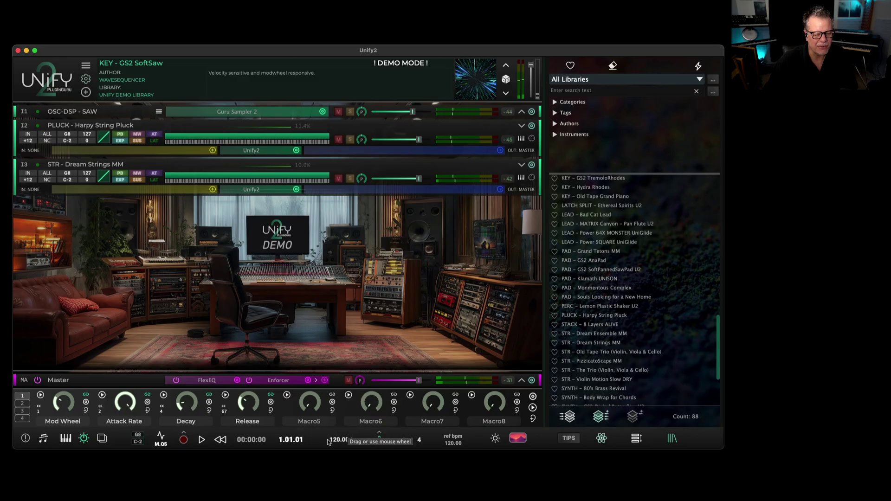
drag(329, 440, 331, 483)
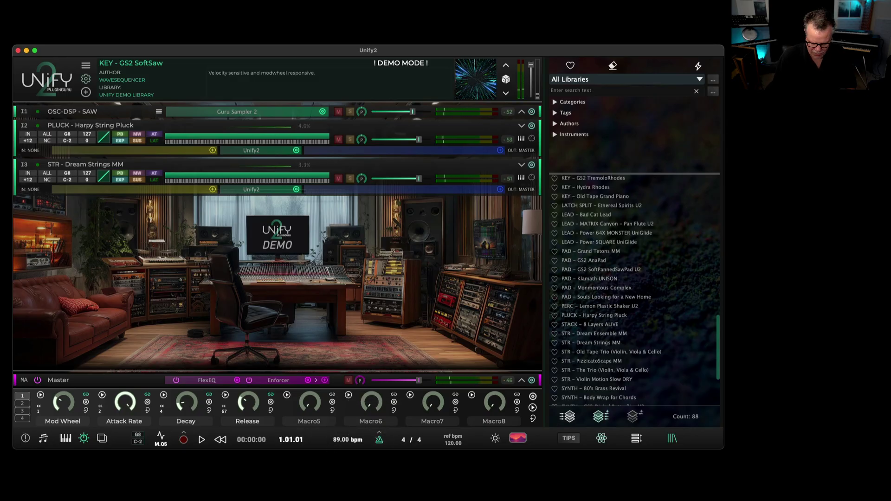
key(space)
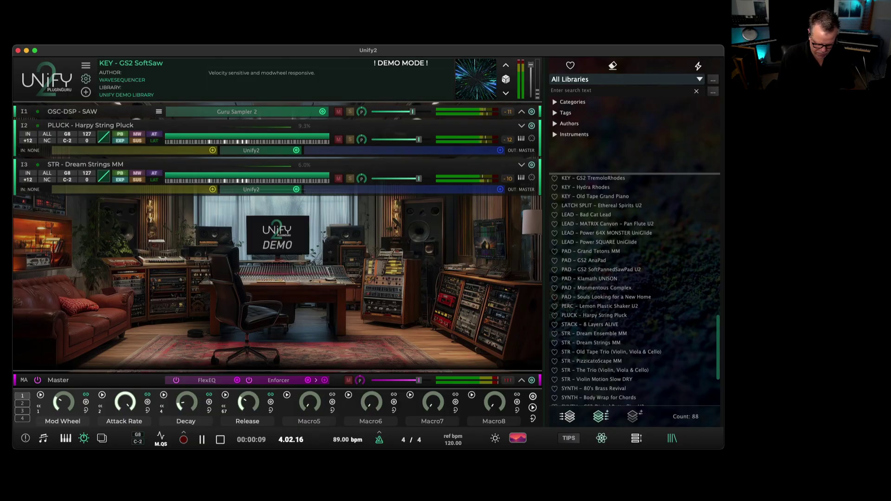
key(space)
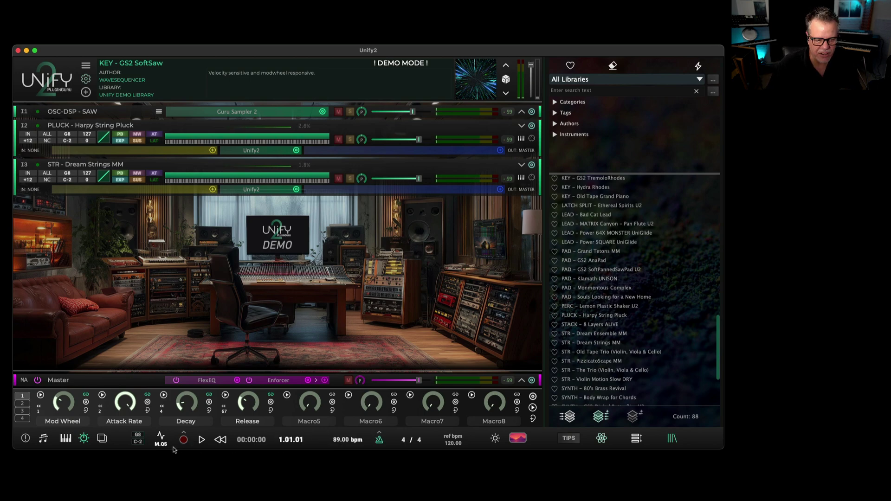
Record an 11-second take of the layered patch and open the recordings folder.
click(183, 440)
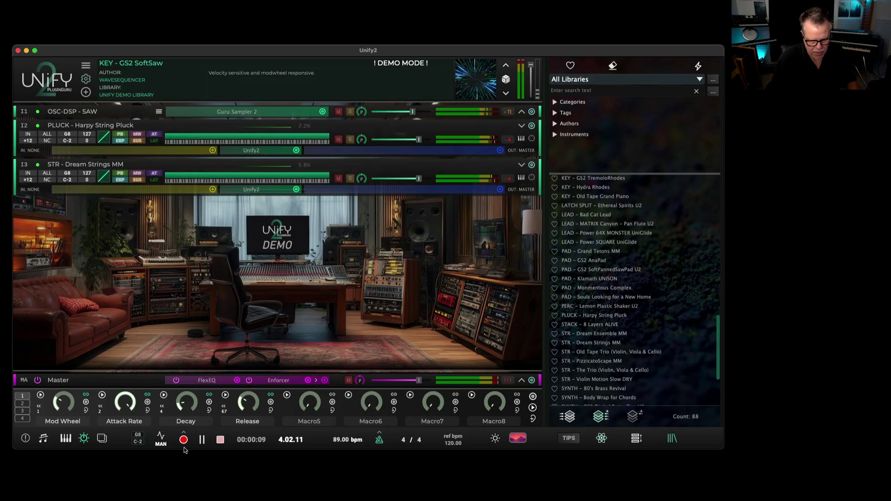
click(220, 439)
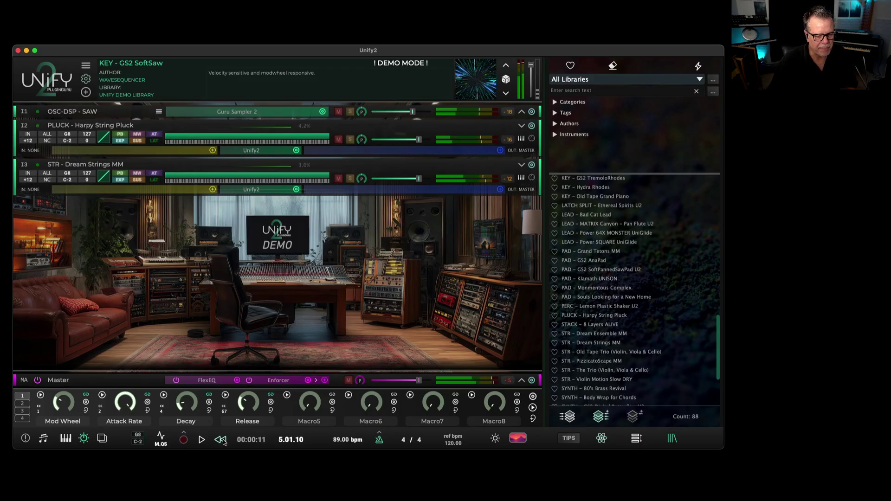
click(184, 440)
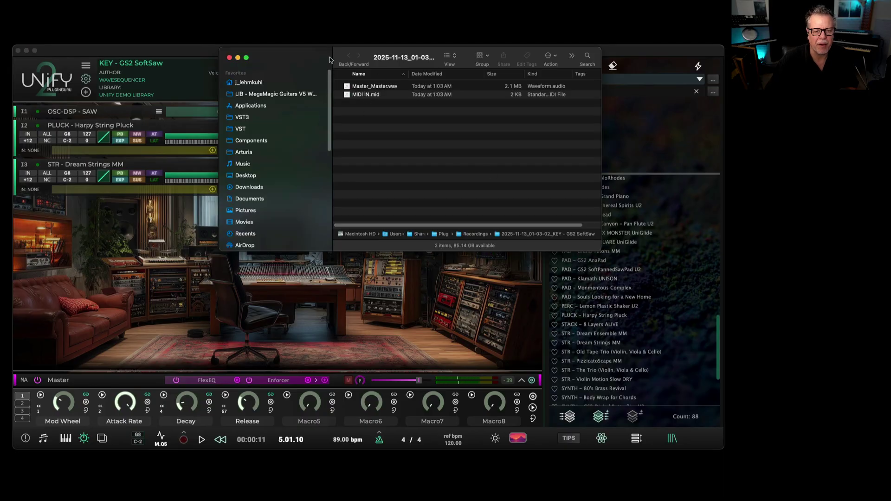
Play back Master_Master.wav in Quick Look, then close the recordings folder window.
drag(309, 57, 291, 123)
click(344, 152)
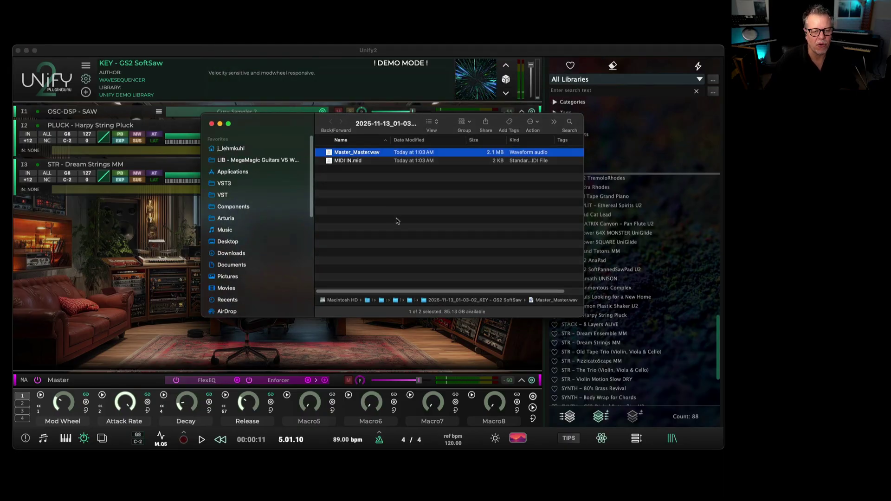
key(space)
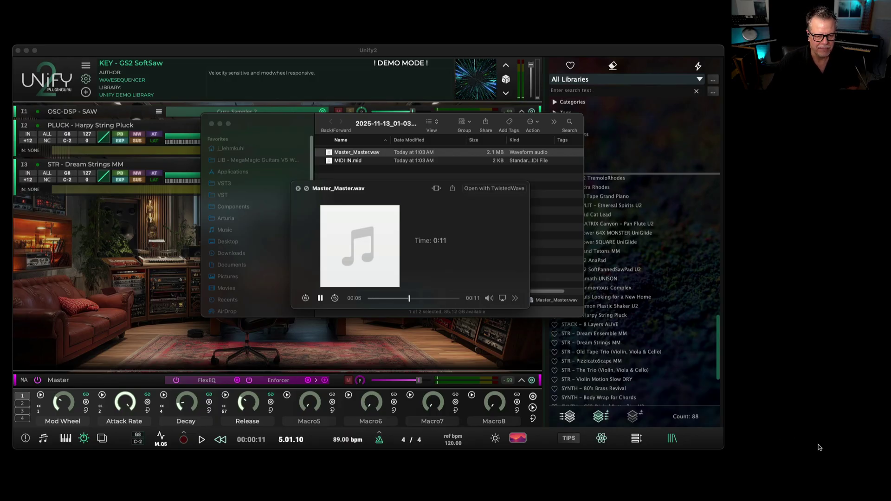
click(298, 189)
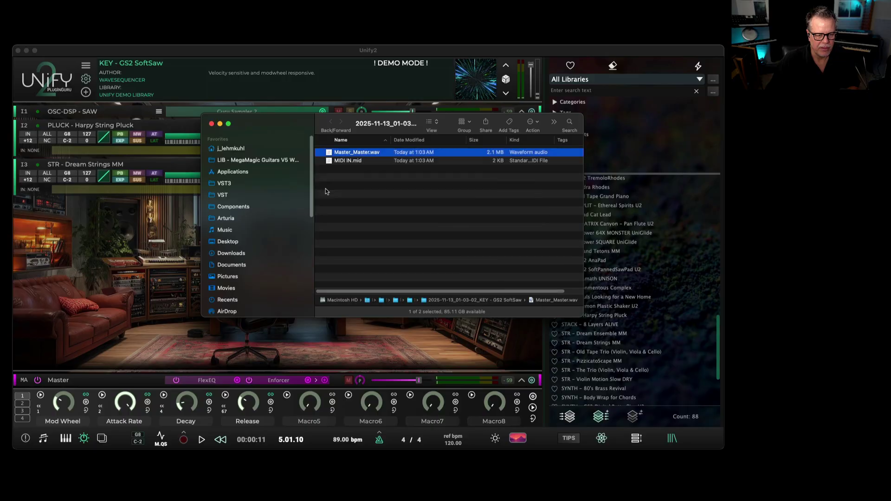
click(212, 124)
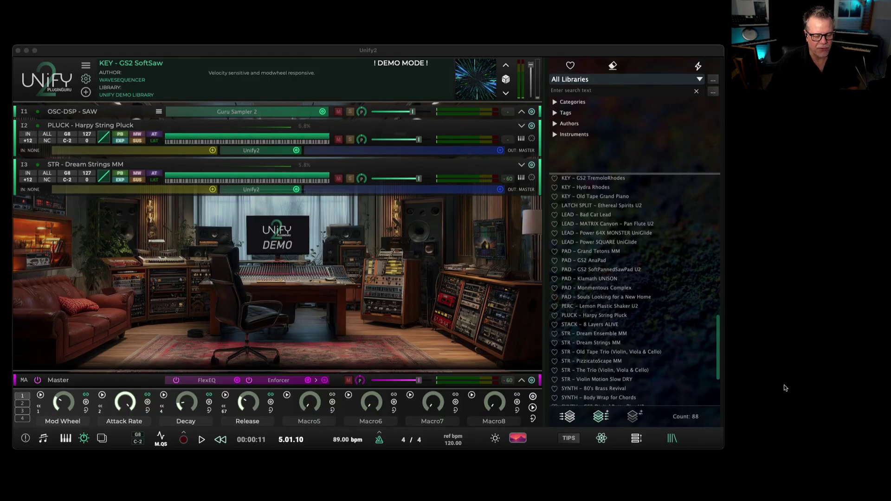
Collapse the layers, switch to the large-knob player view, and apply the misty dark forest background.
click(637, 439)
click(637, 439)
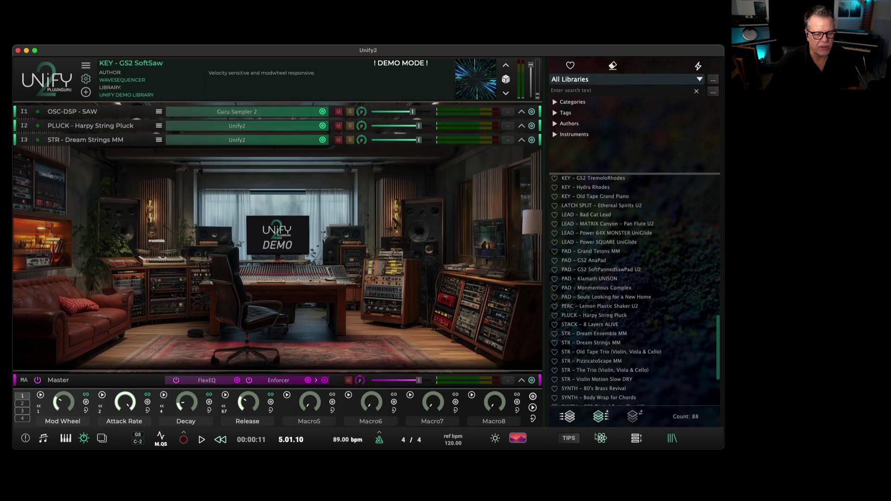
click(519, 439)
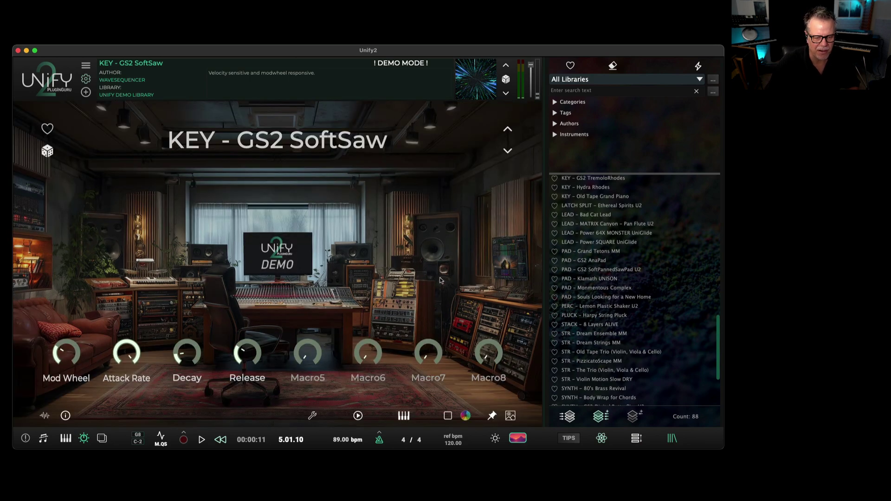
click(511, 416)
scroll(399, 288, down, 3)
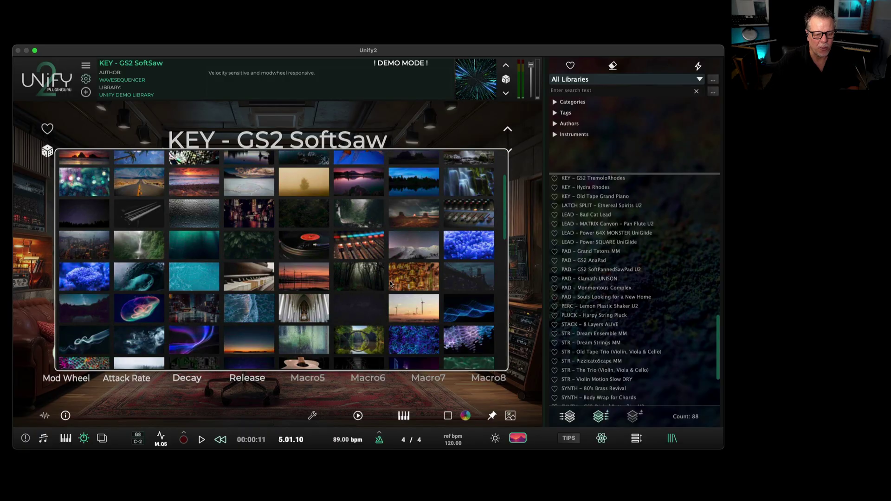
click(375, 283)
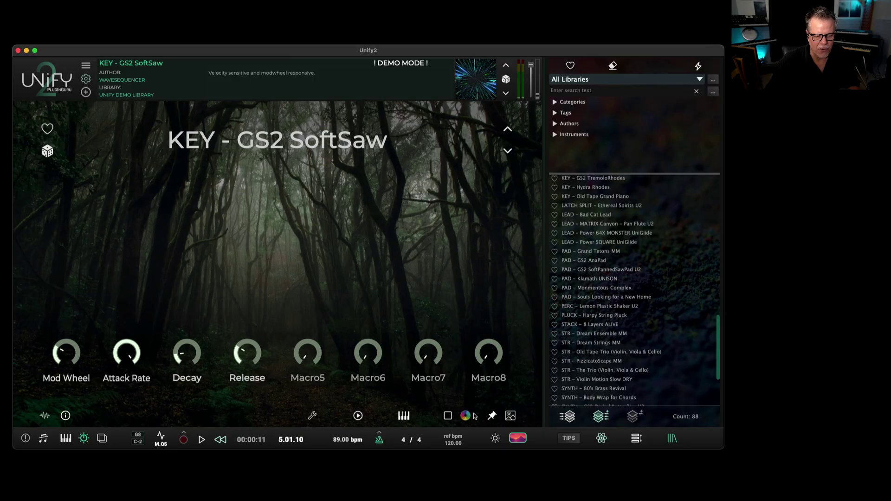
Adjust the Filter slider level on the forest background image.
click(495, 438)
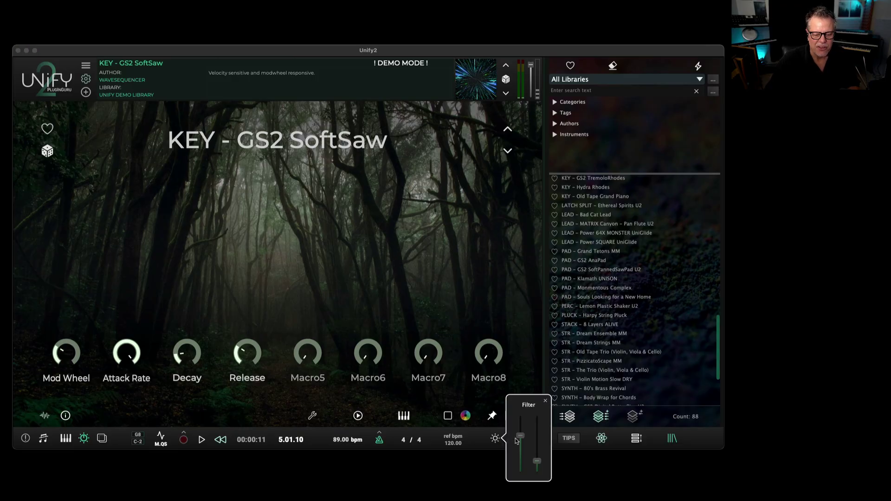
drag(517, 440, 527, 368)
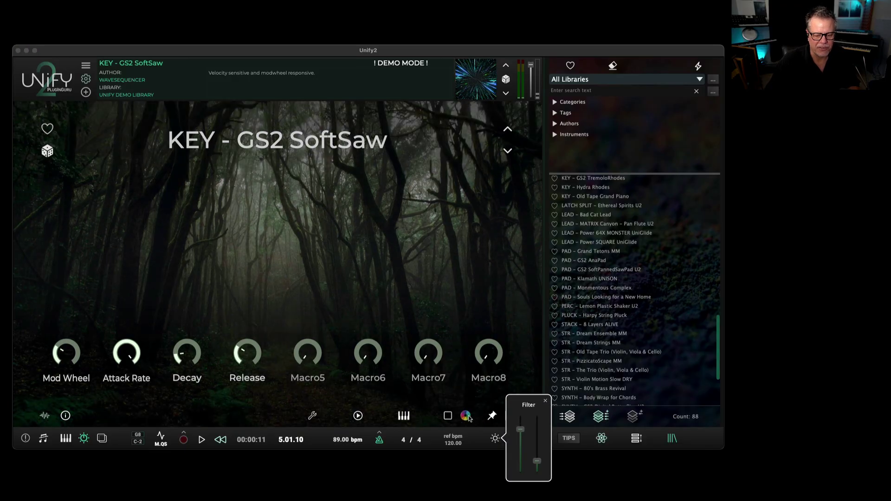
click(395, 386)
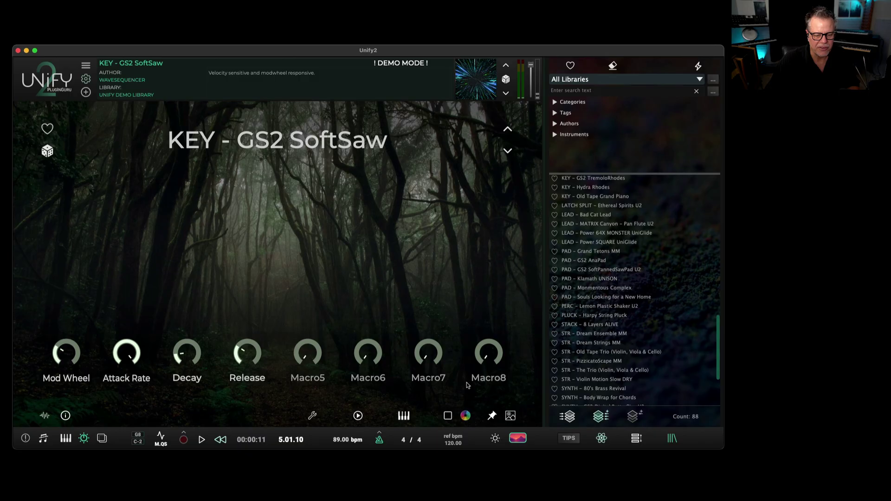
Color every macro knob green (FF128800) and add STR - The Trio (Violin, Viola & Cello) as layer four.
click(521, 440)
click(533, 398)
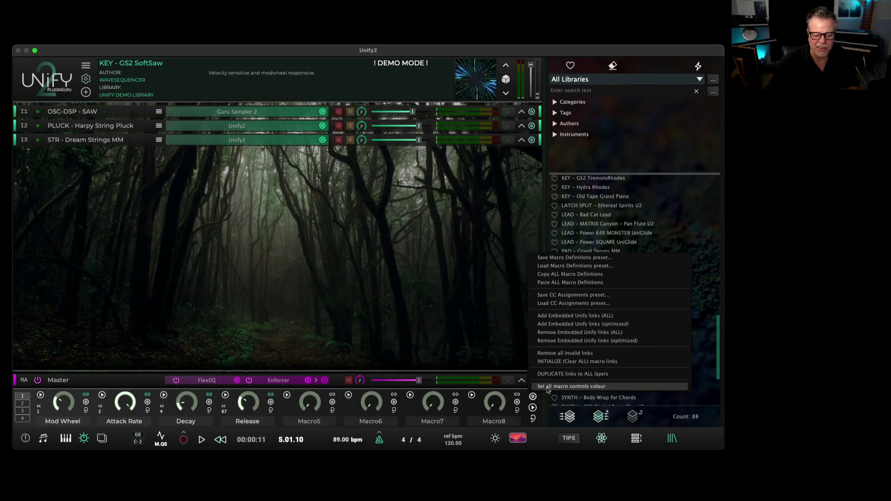
click(548, 387)
drag(651, 352, 651, 337)
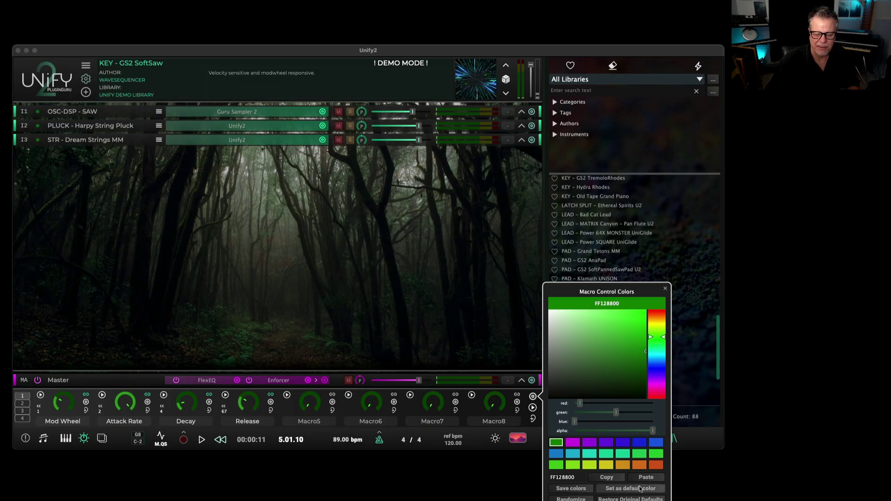
click(665, 289)
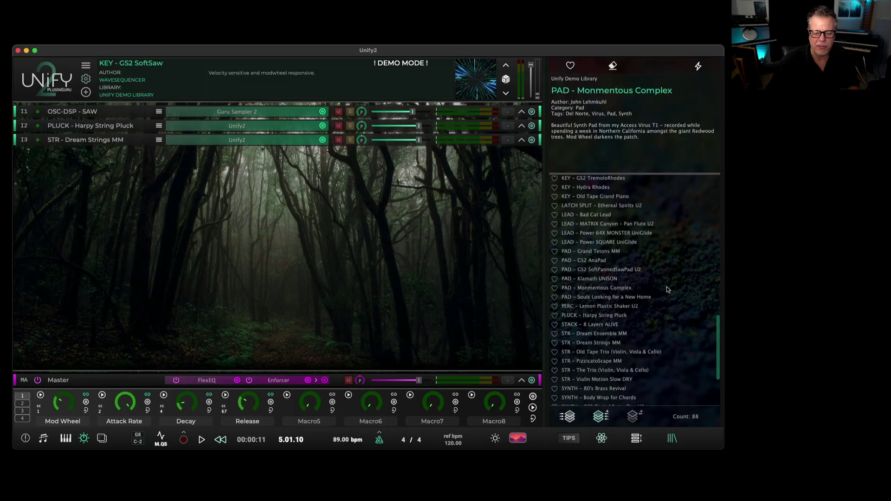
double_click(592, 370)
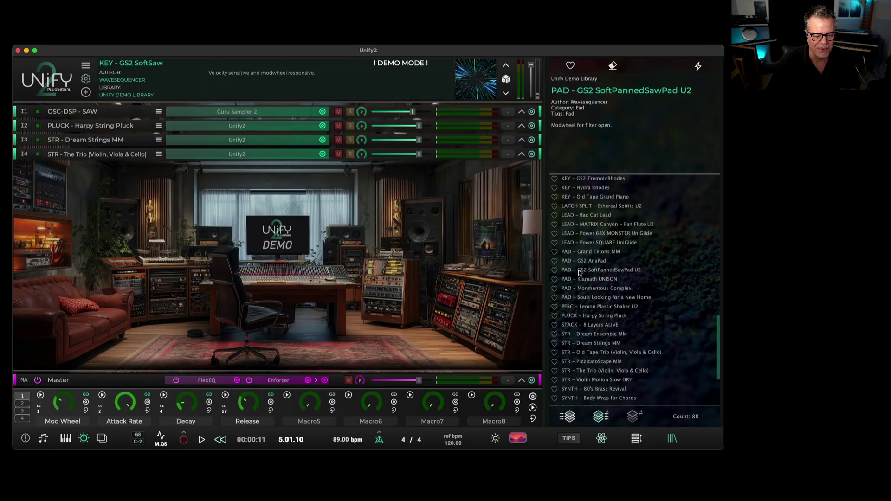
scroll(586, 232, up, 3)
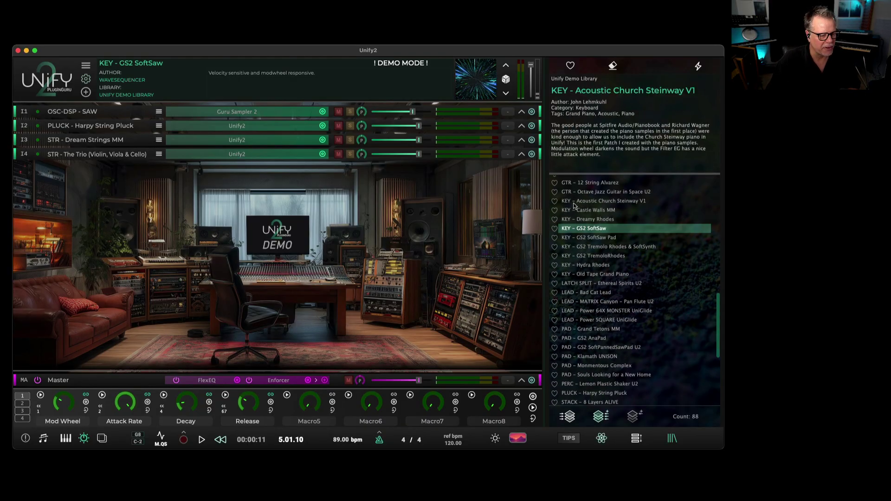
Load KEY - Acoustic Church Steinway V1 from the preset browser as the fifth layer.
double_click(606, 201)
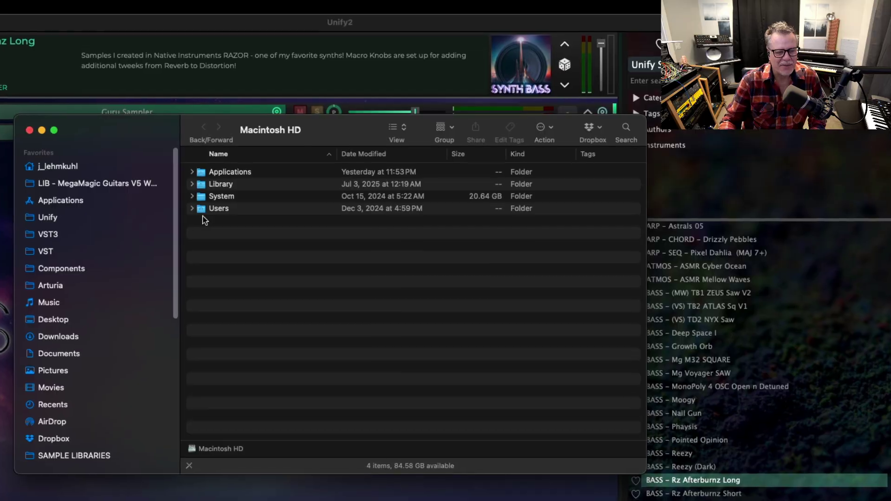
Move the PlugInGuruDemo folder in Users/Shared to the Trash.
double_click(200, 210)
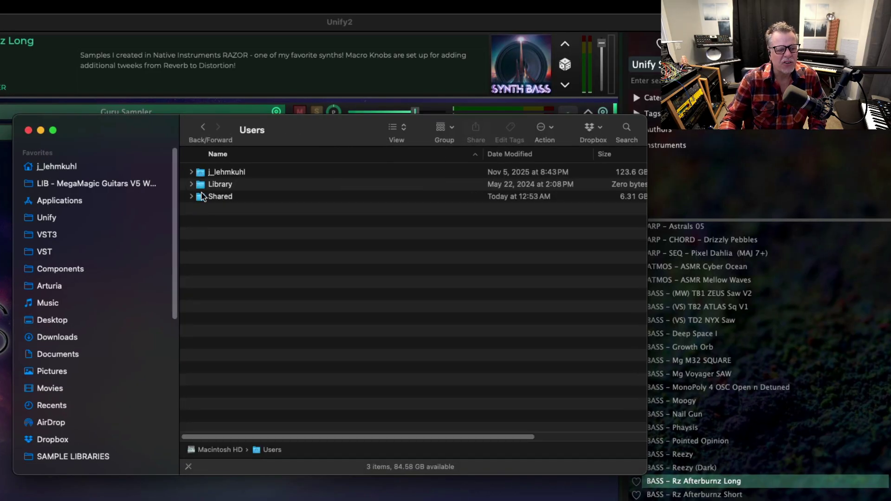
click(202, 197)
double_click(201, 197)
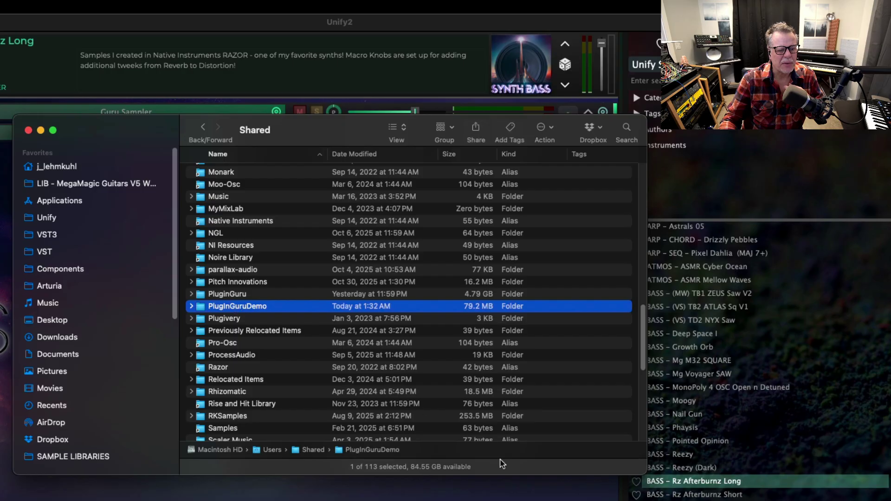
click(237, 307)
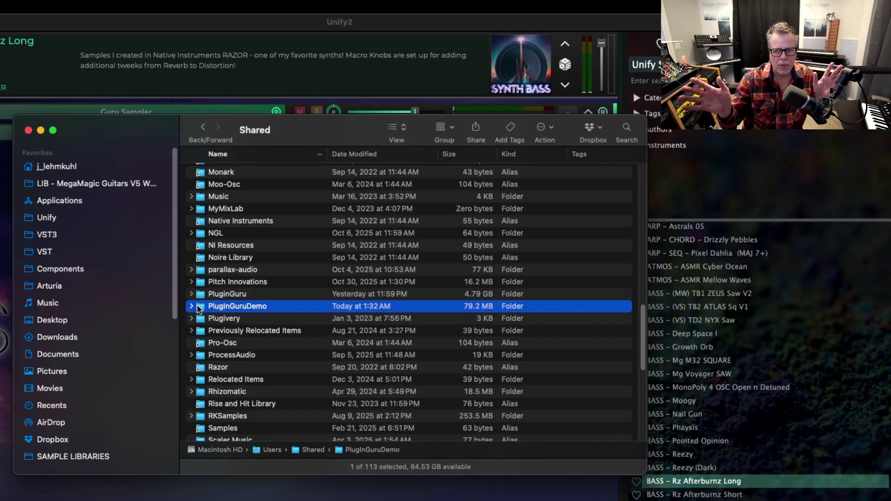
key(super+BackSpace)
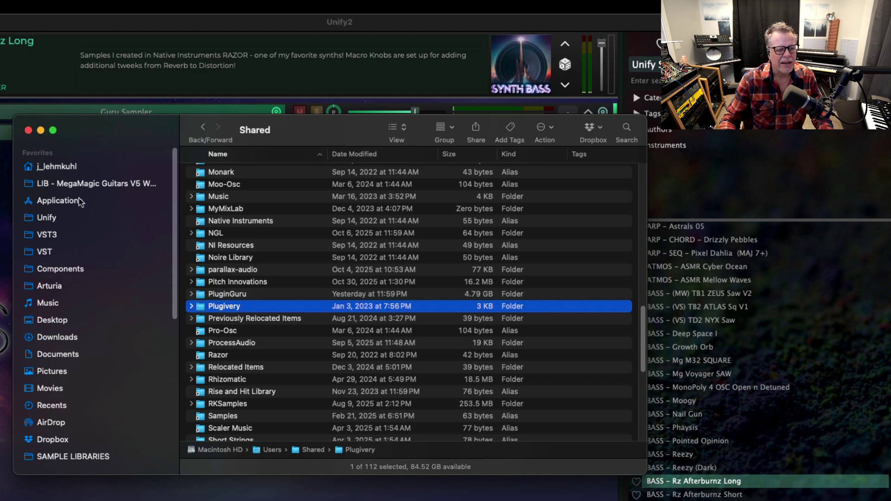
In Applications, expand PlugInGuru > Unify2 to view Unify2.app, then collapse PlugInGuru.
click(62, 201)
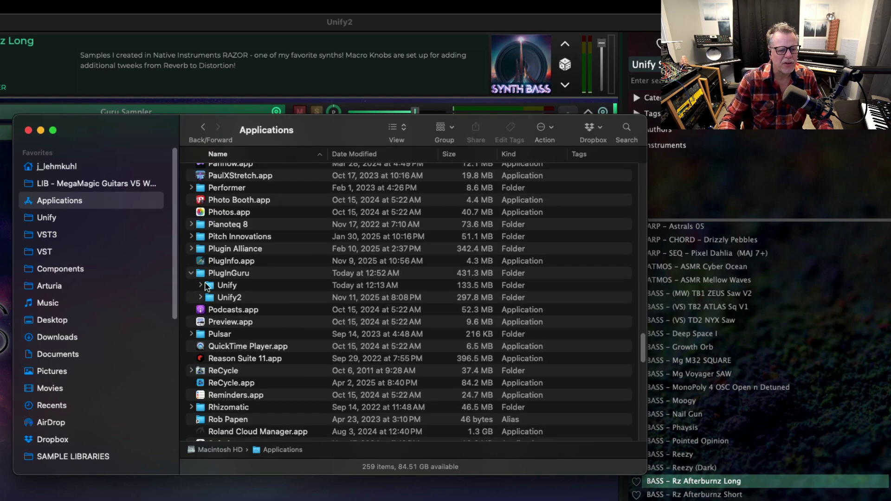
click(213, 285)
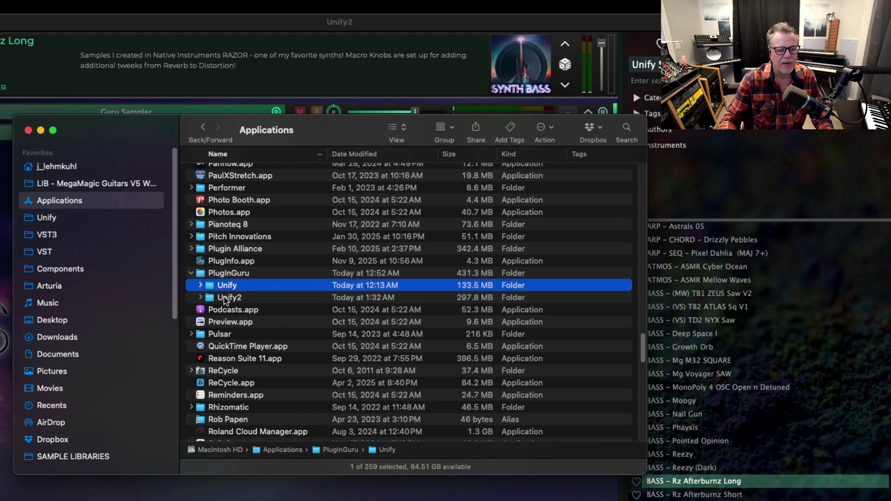
click(198, 298)
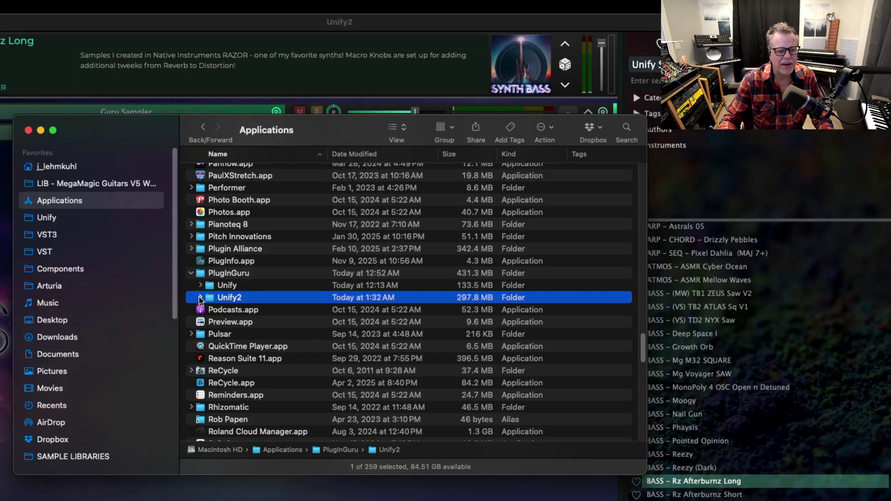
click(200, 297)
click(234, 348)
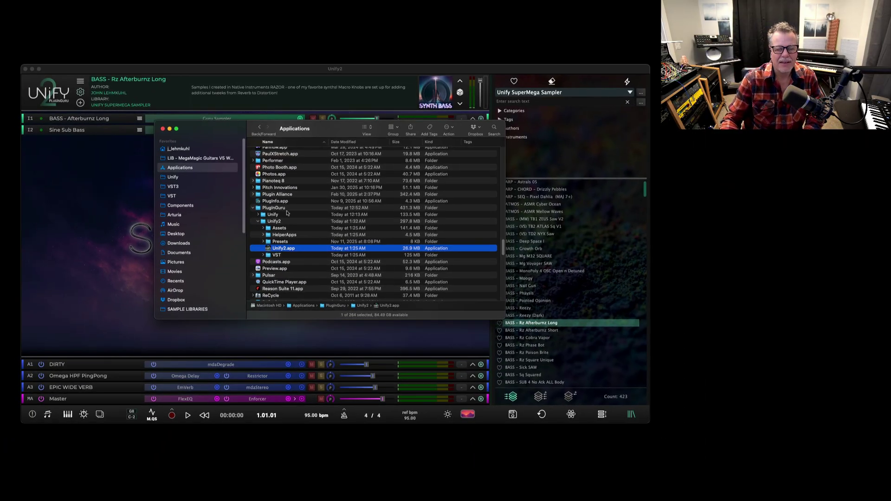
click(253, 208)
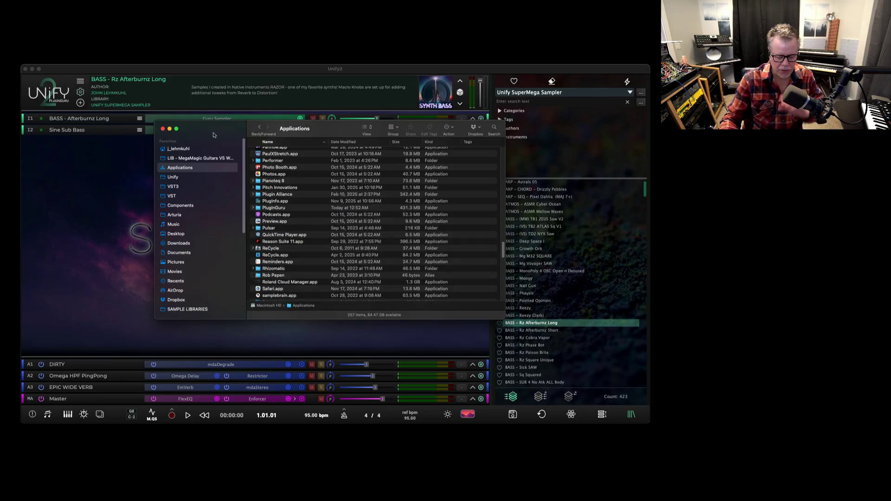
key(Return)
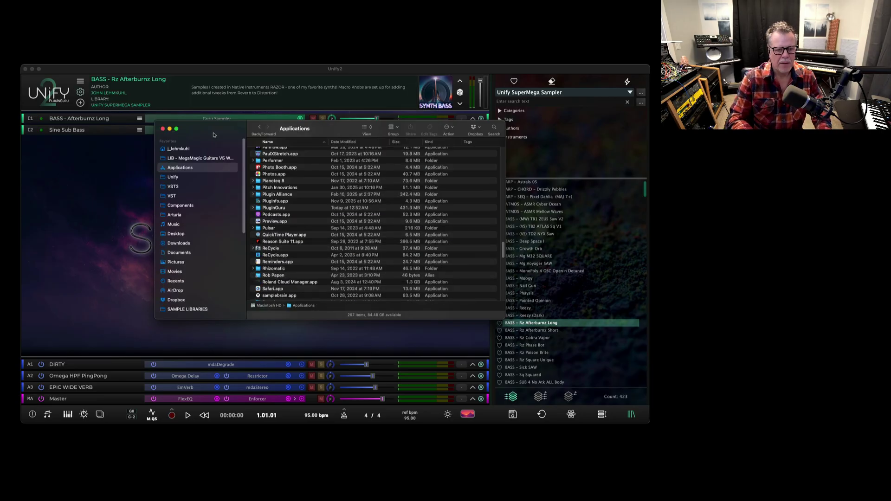